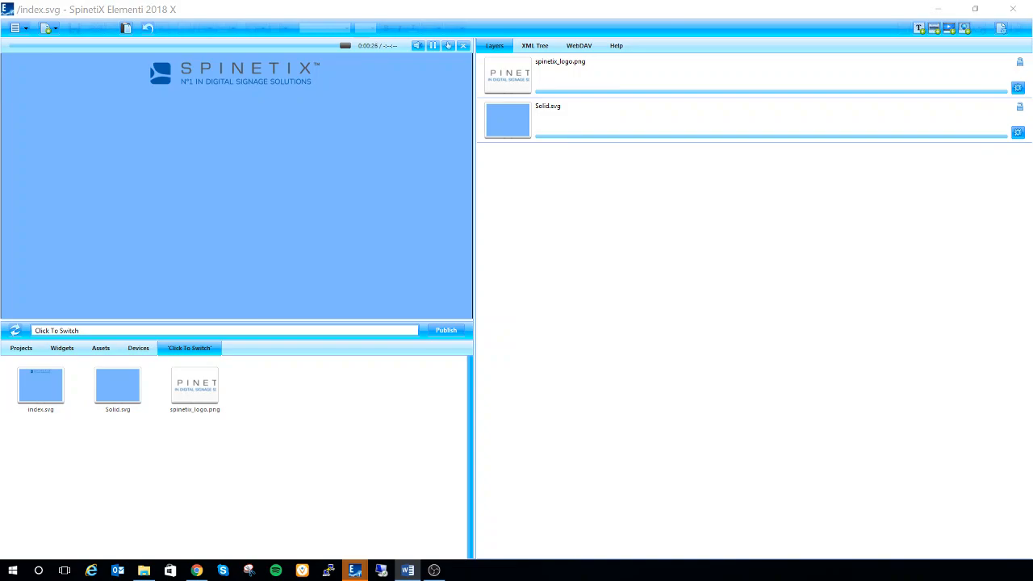
Add the Click to Switch widget from the Interactivity widgets as a layer of index.svg and enlarge it below the logo.
click(70, 352)
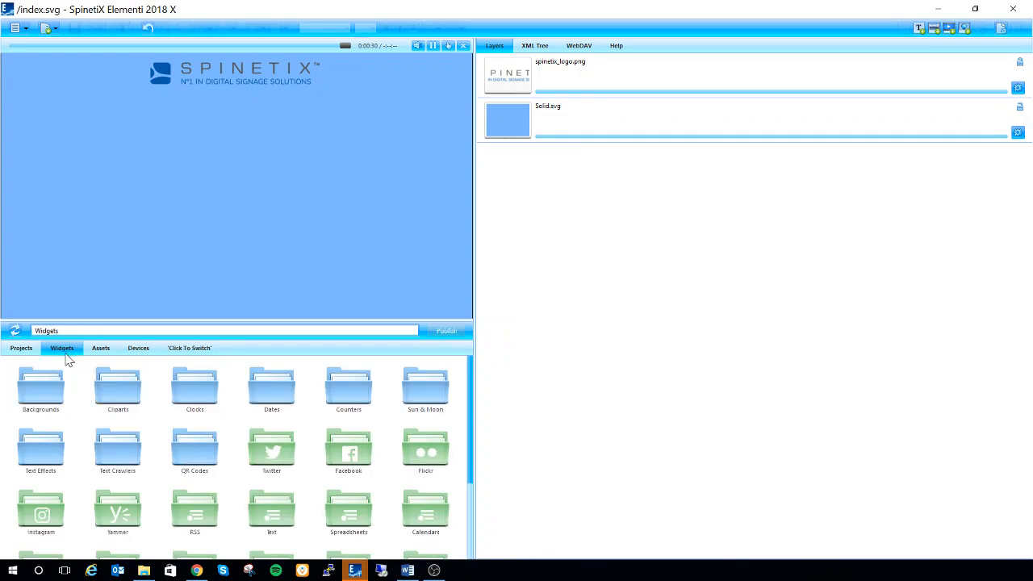
scroll(239, 410, down, 3)
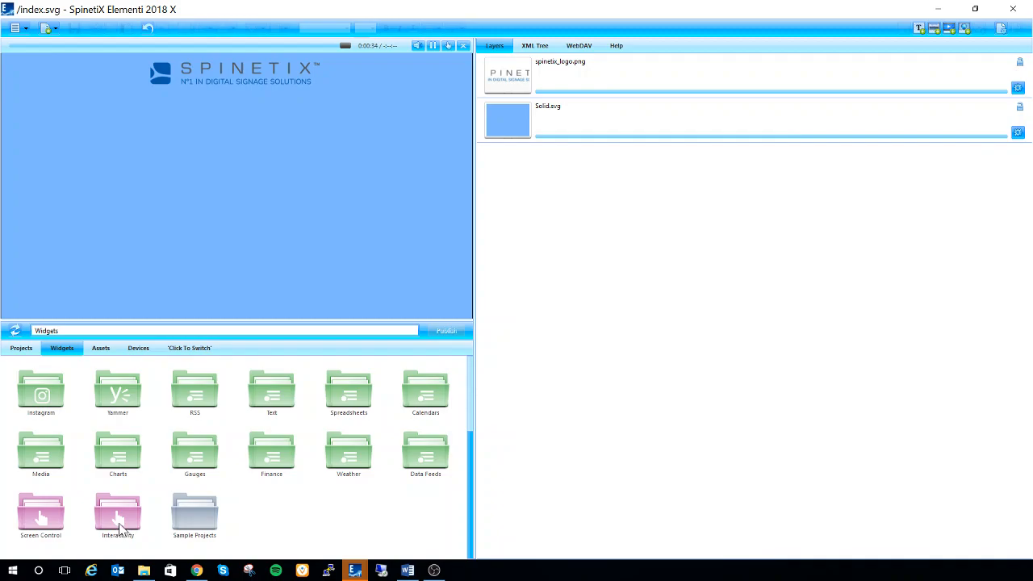
double_click(123, 519)
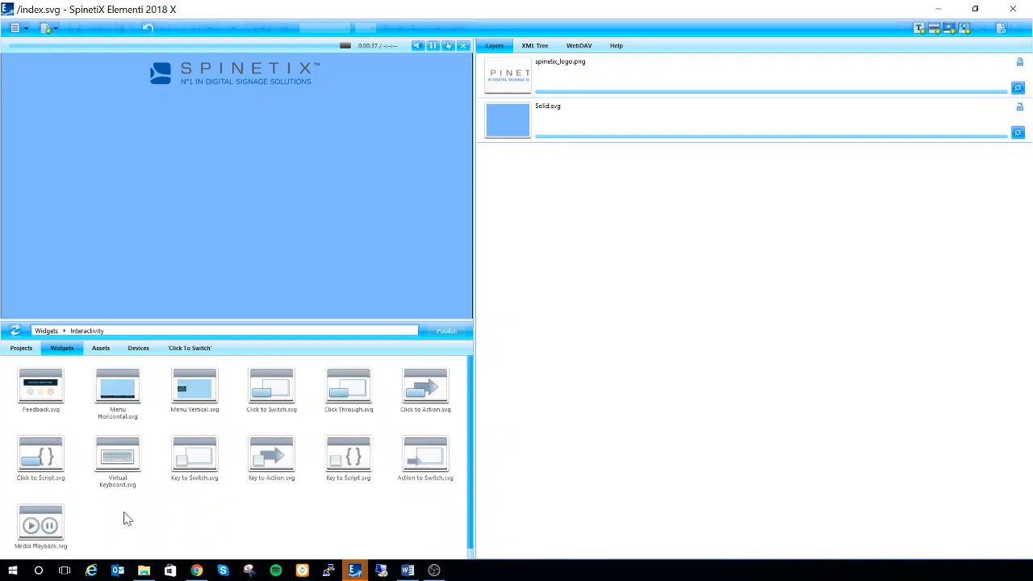
click(279, 399)
drag(274, 403, 611, 194)
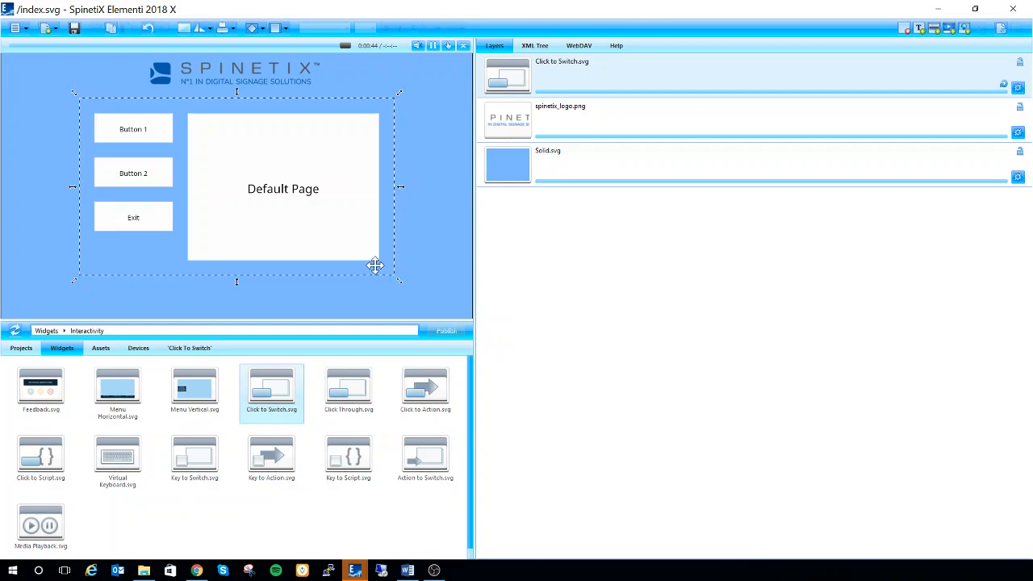
drag(396, 278, 426, 307)
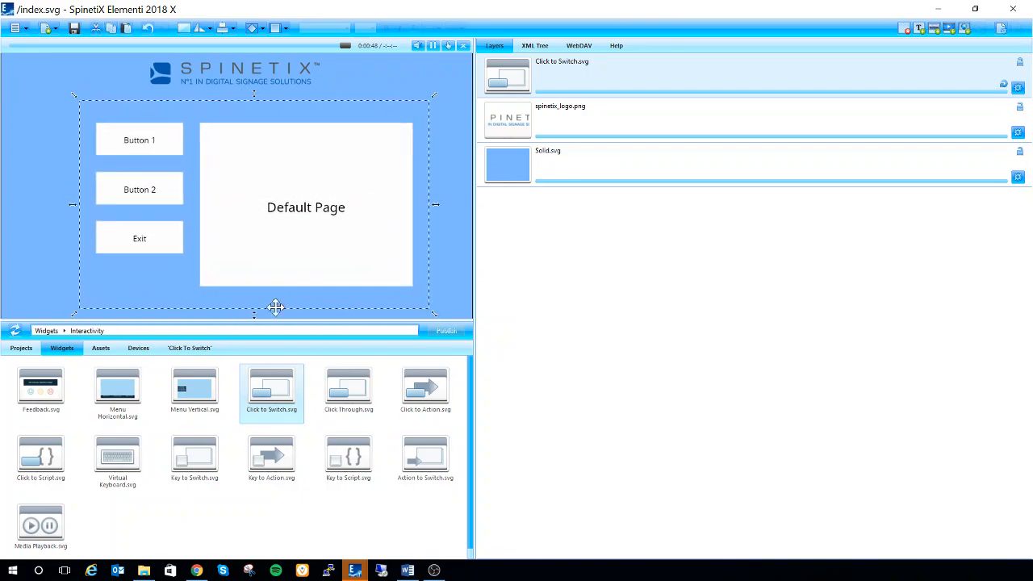
Return to the Click To Switch project files and open the button-to-page mappings of the Click to Switch layer.
click(194, 348)
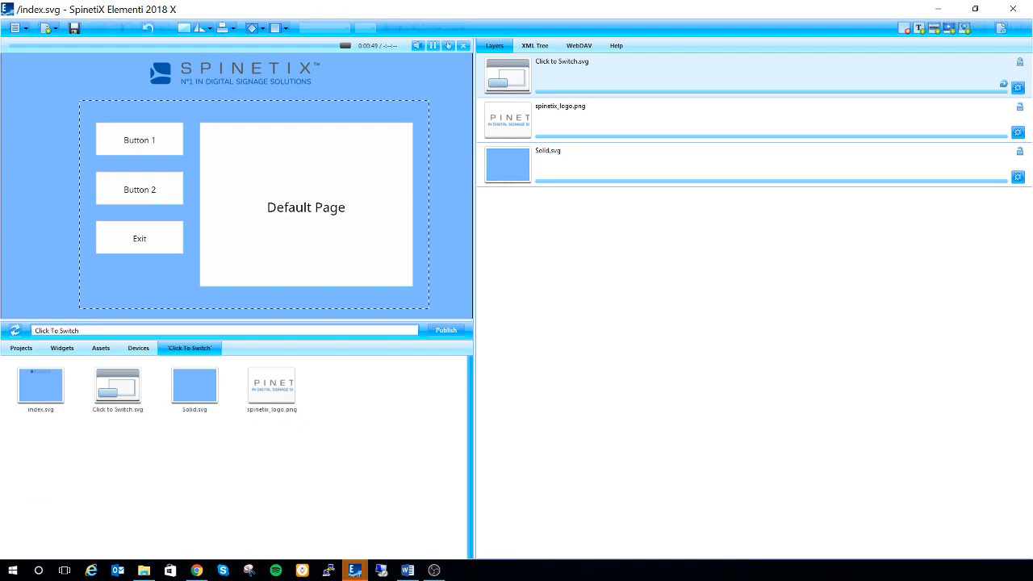
double_click(545, 86)
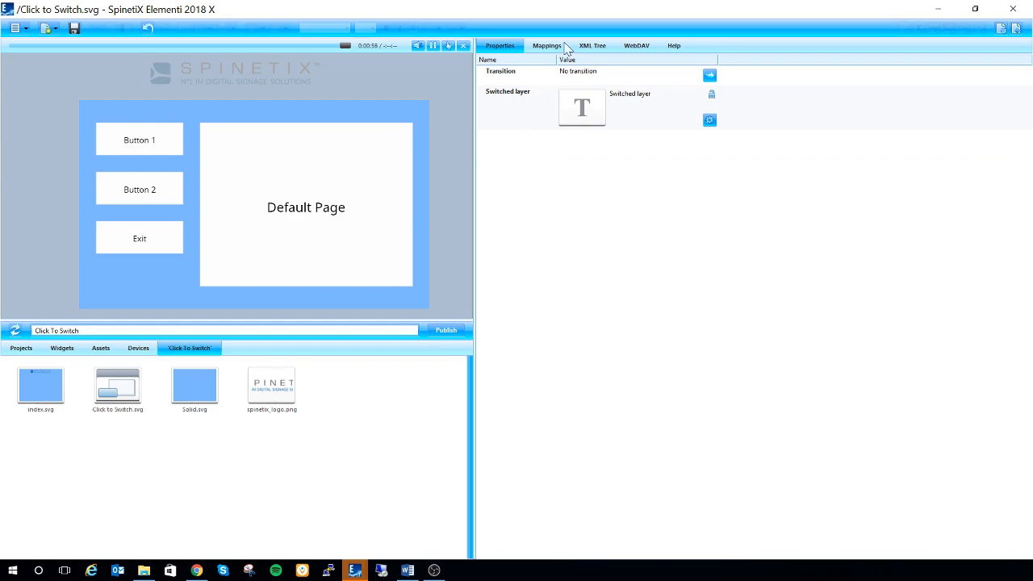
click(543, 47)
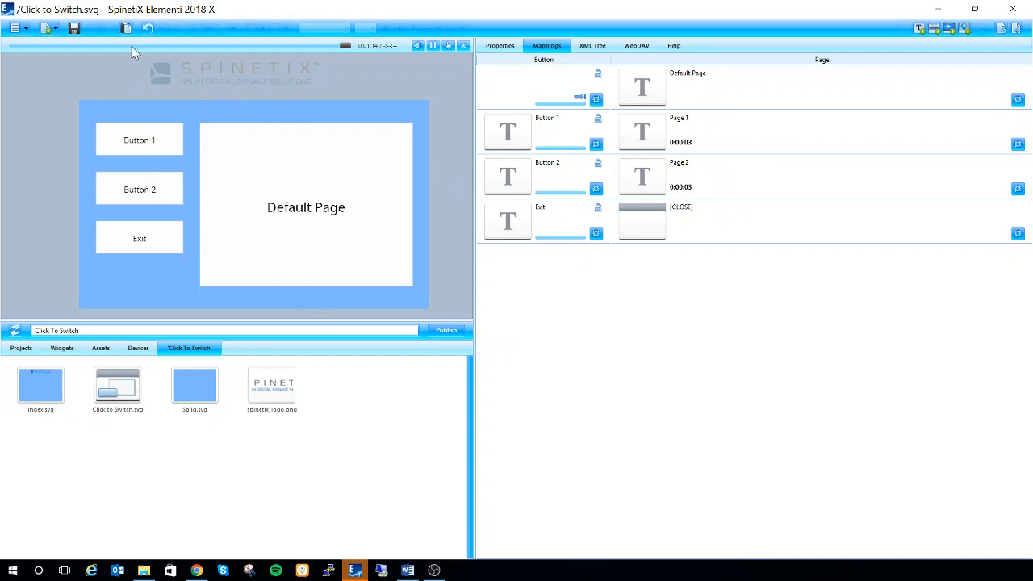
Examine how the Default Page, Button 1, Button 2 and Exit rows pair buttons with pages.
click(556, 96)
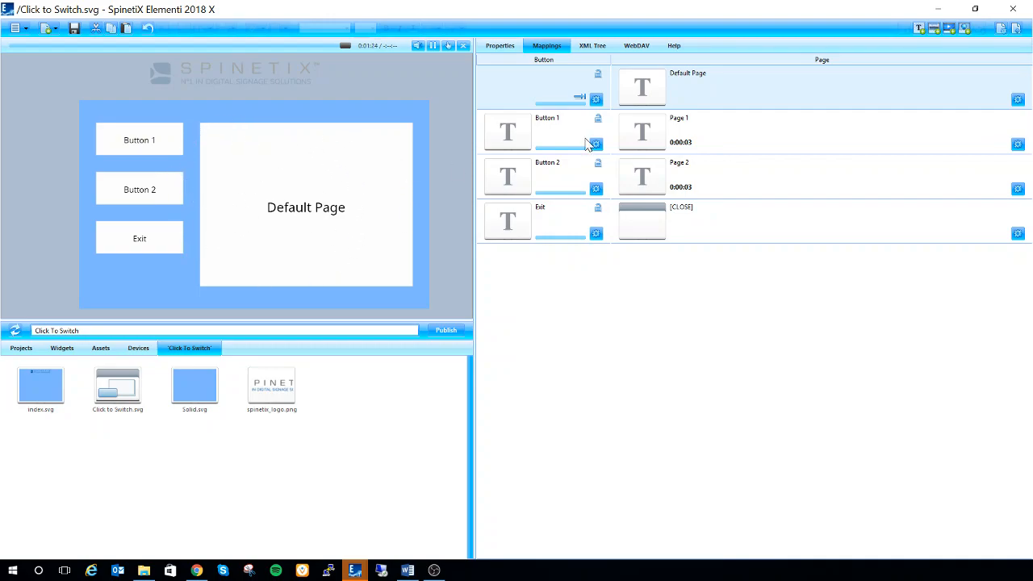
click(557, 149)
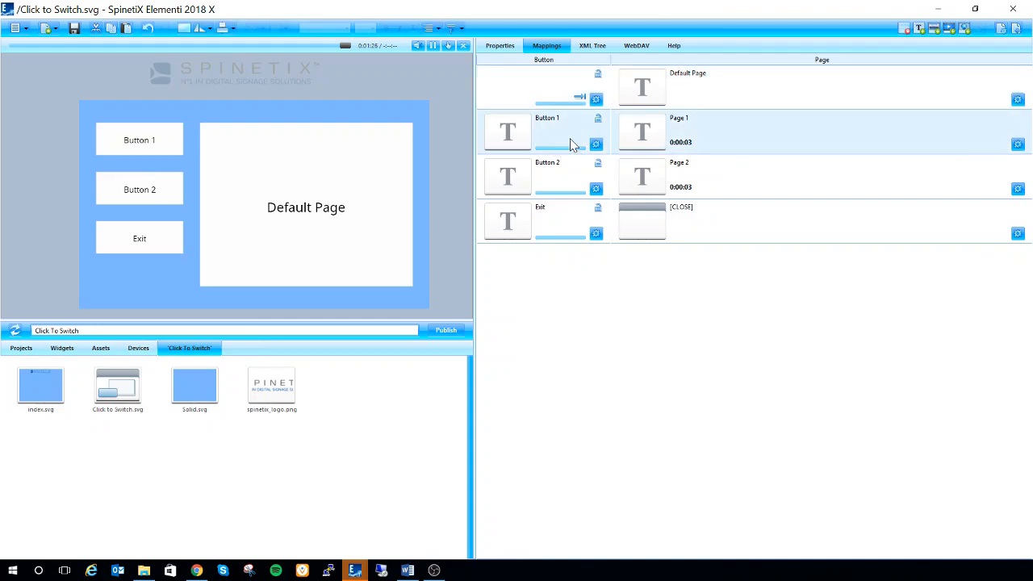
click(545, 173)
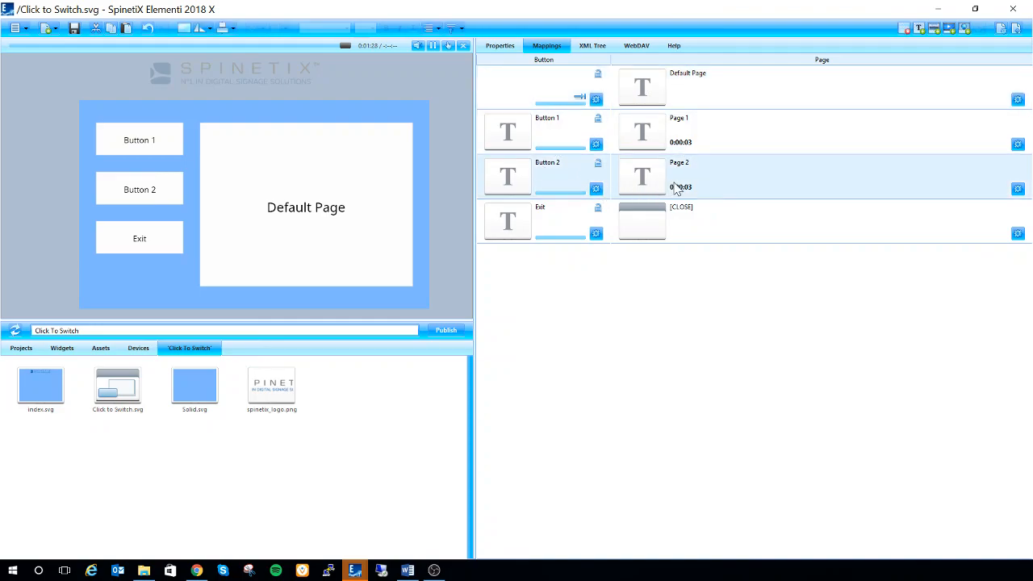
click(563, 228)
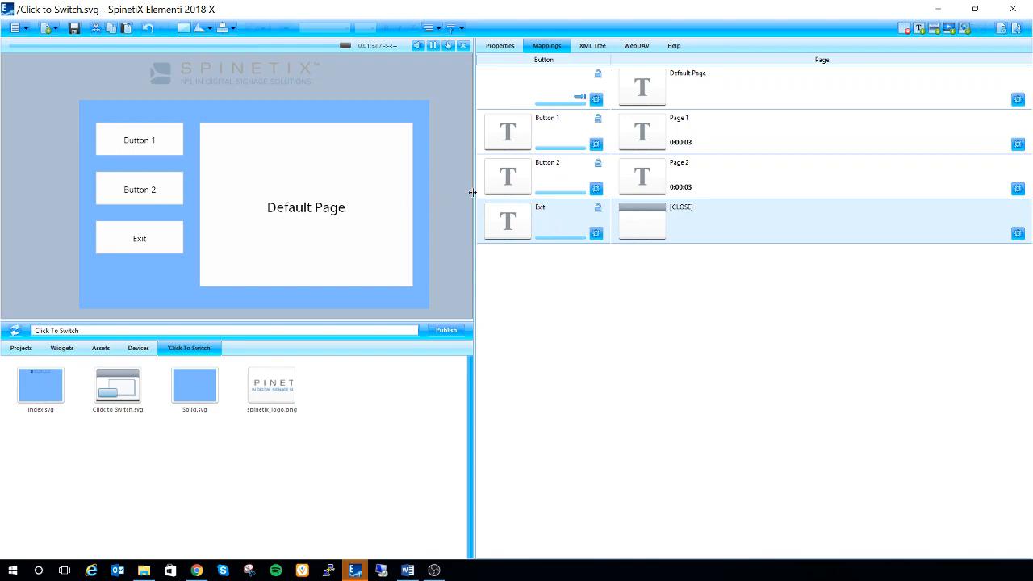
click(681, 177)
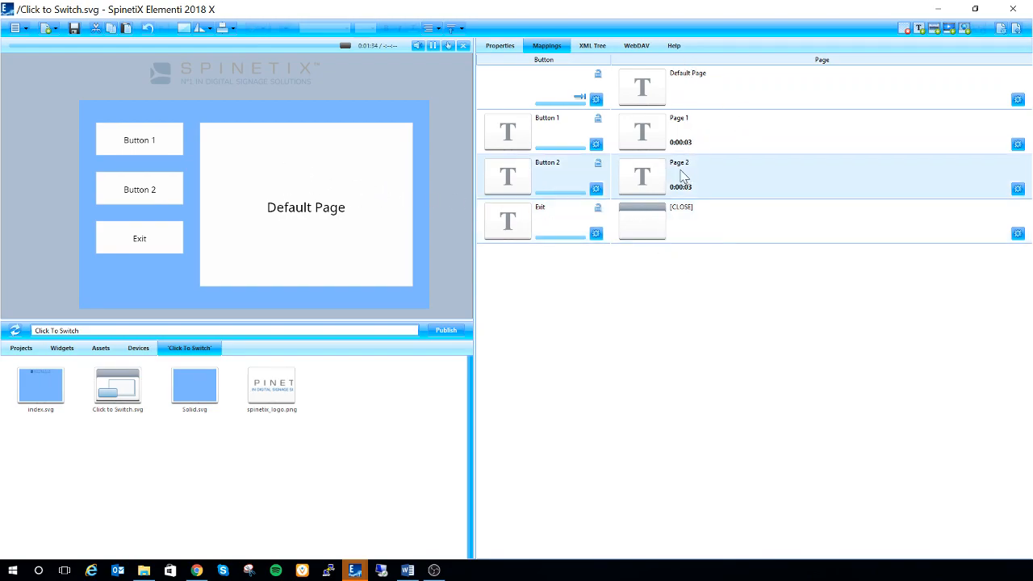
click(663, 131)
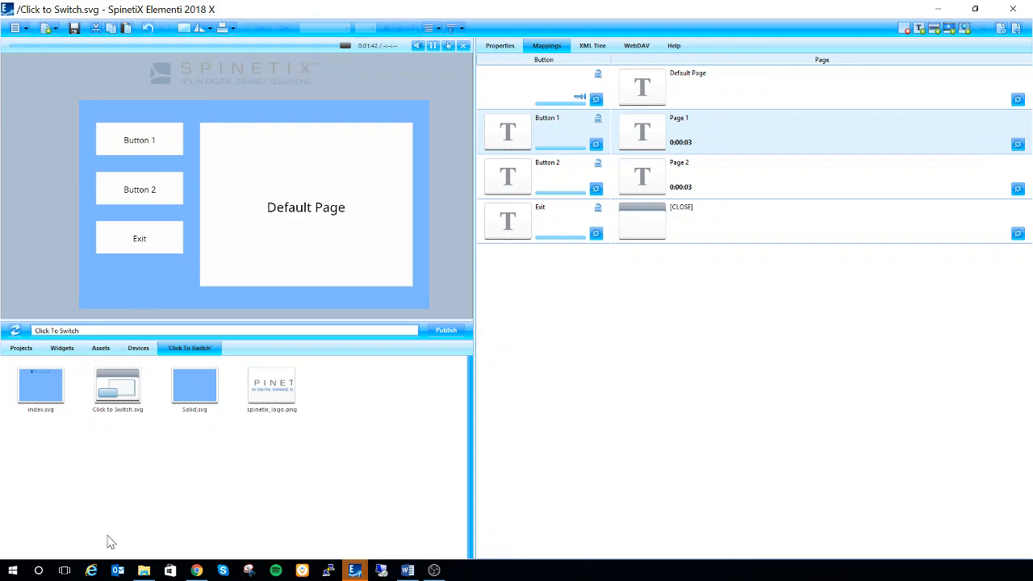
Import 05_health_tips_nutrition_canned.mp4 and New_Mission_Statement_newcolor.mp4 from the Demo Video folder into the Click To Switch project.
mouse_move(143, 570)
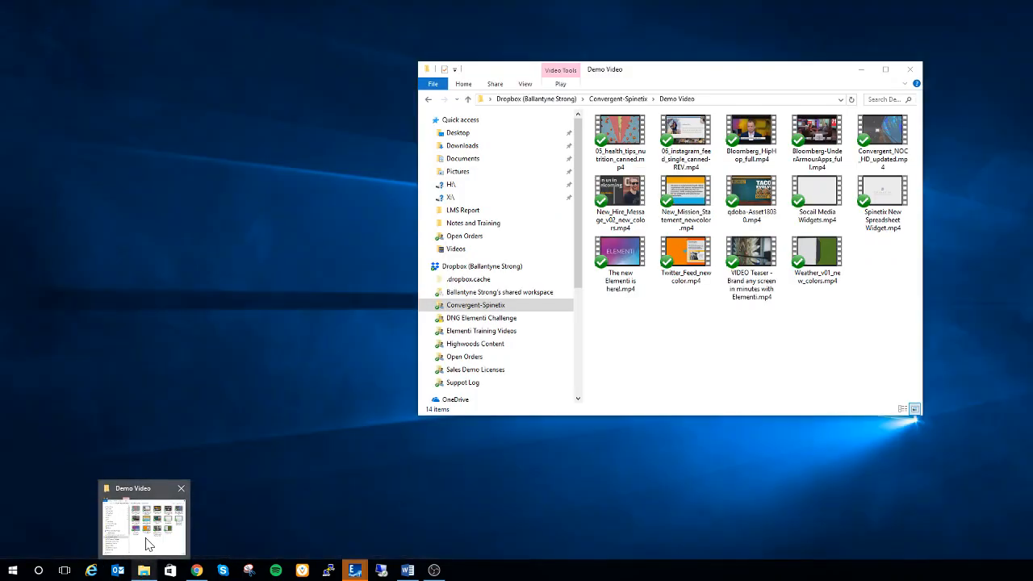
click(146, 545)
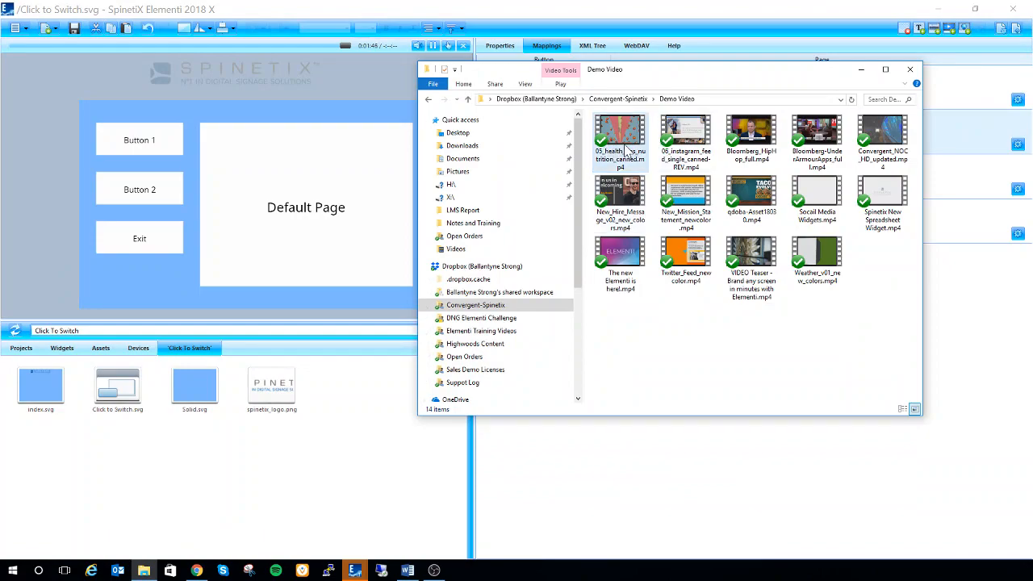
drag(626, 146, 376, 434)
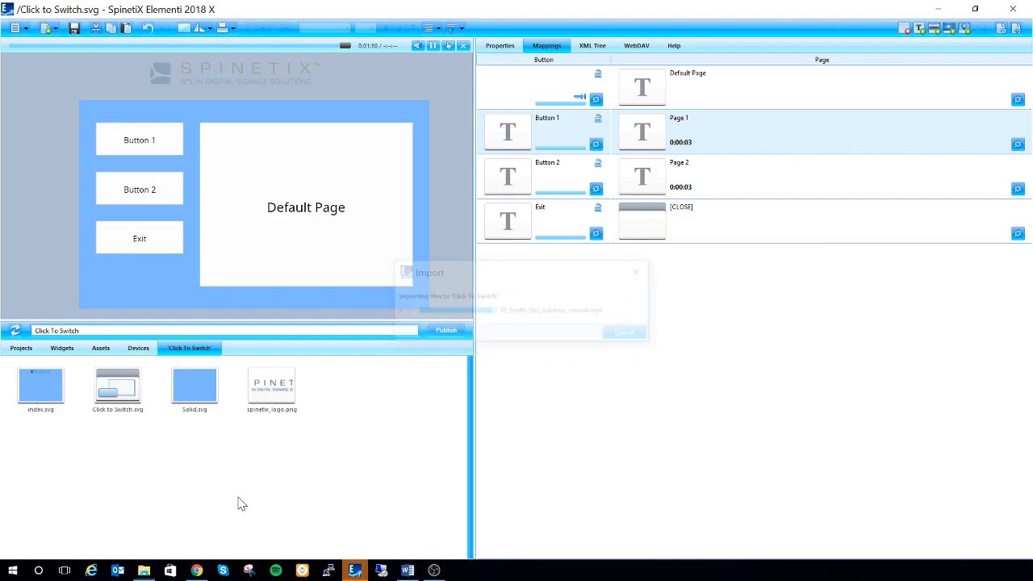
click(166, 568)
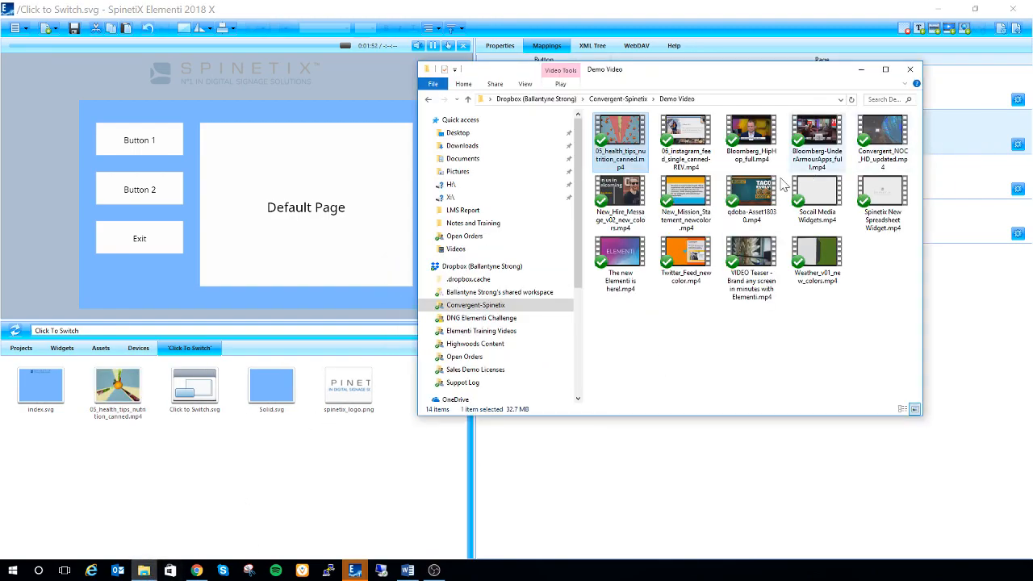
drag(699, 211, 270, 455)
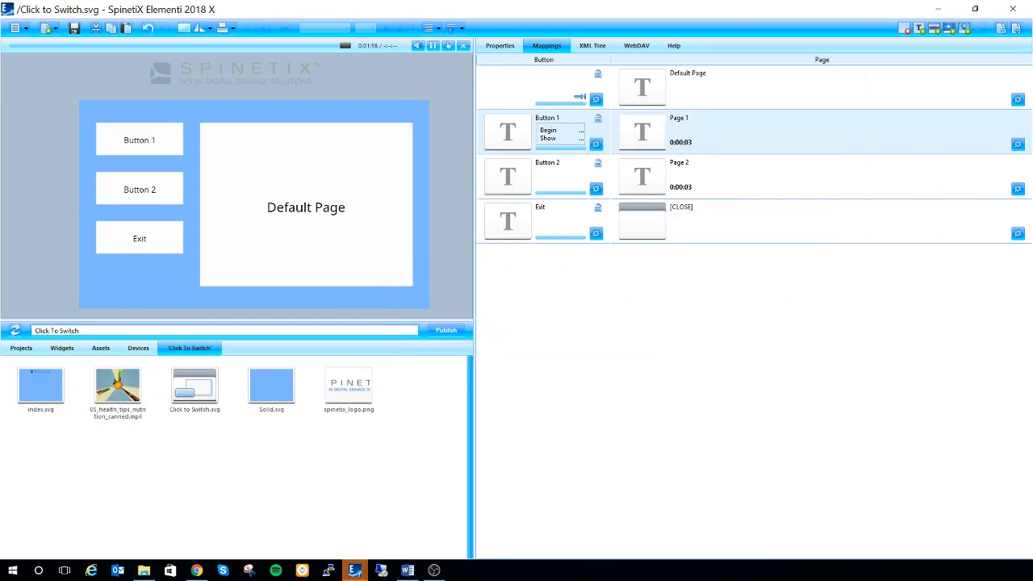
Import the images 16by900035.jpg and 16by900061.jpg from the Demo Pics folder into the Click To Switch project.
click(143, 571)
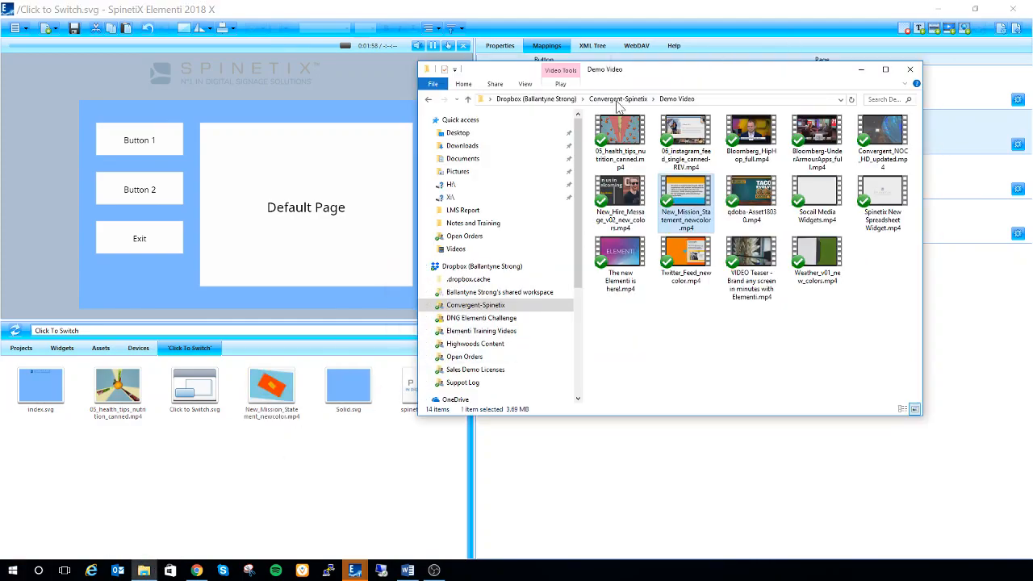
click(618, 101)
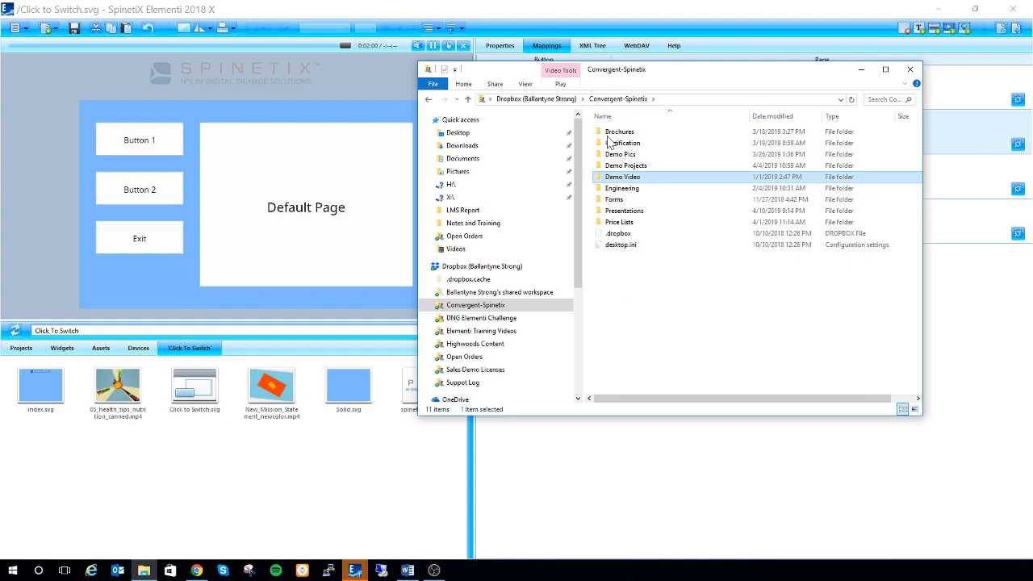
double_click(621, 155)
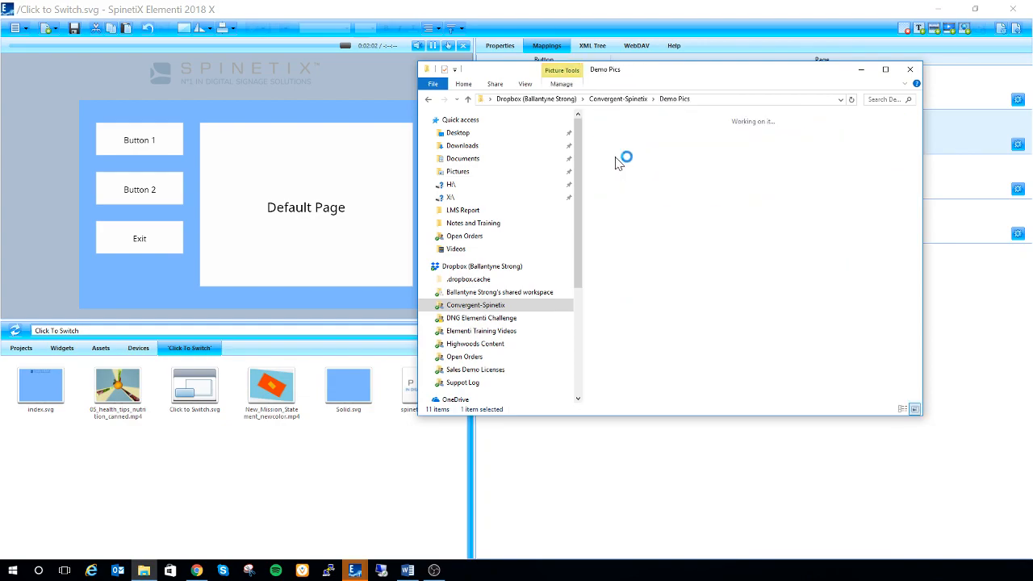
drag(679, 135, 298, 440)
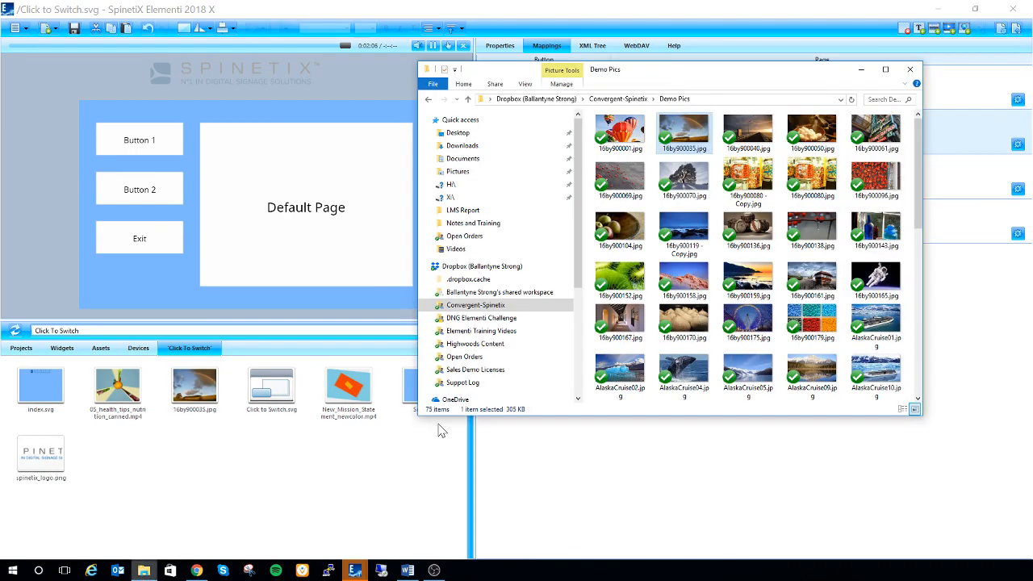
click(882, 144)
drag(883, 144, 297, 510)
drag(436, 373, 444, 359)
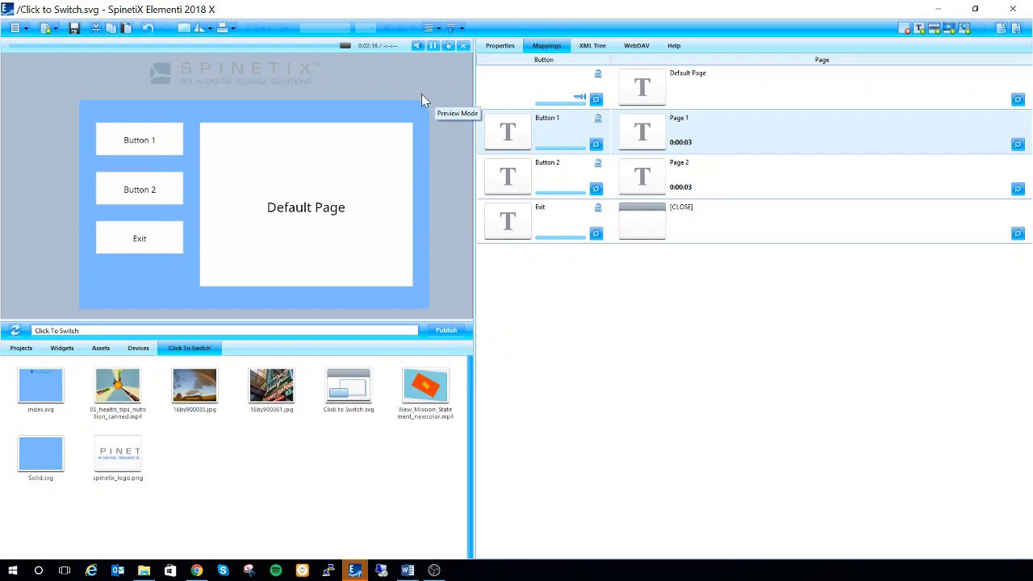
Duplicate the Button 2 mapping row together with its Page 2 entry.
click(568, 188)
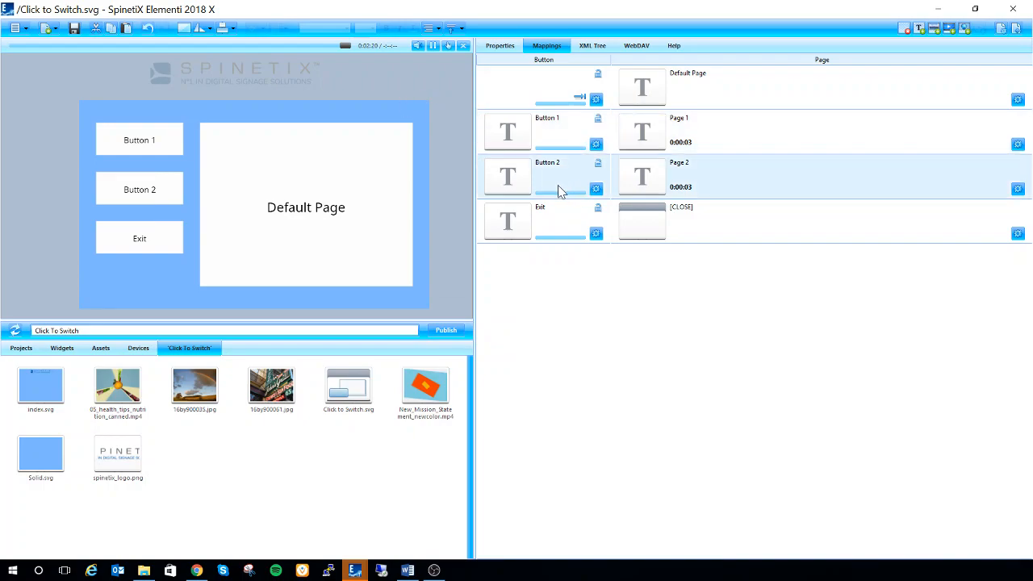
click(559, 147)
click(572, 182)
right_click(562, 179)
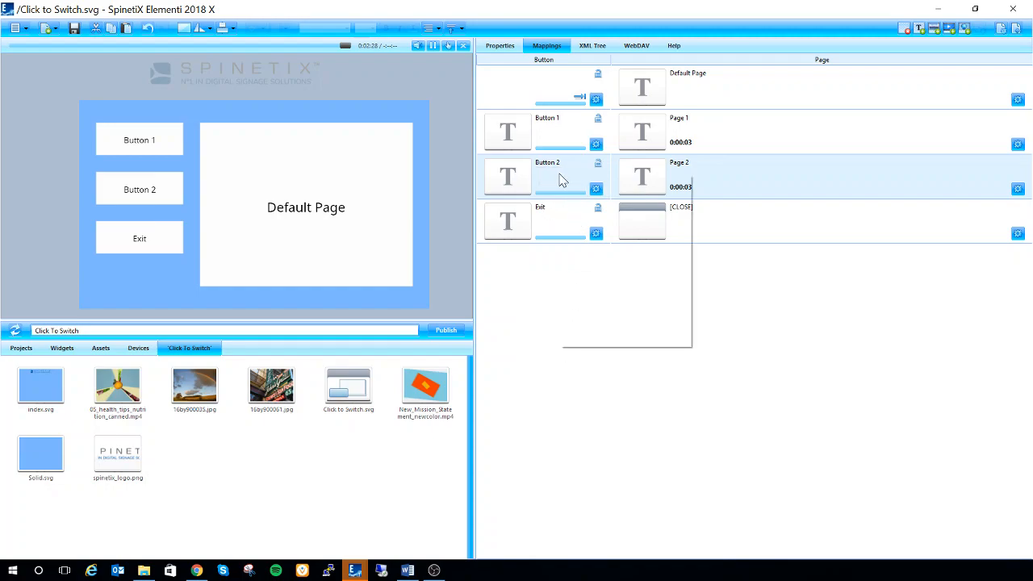
click(588, 296)
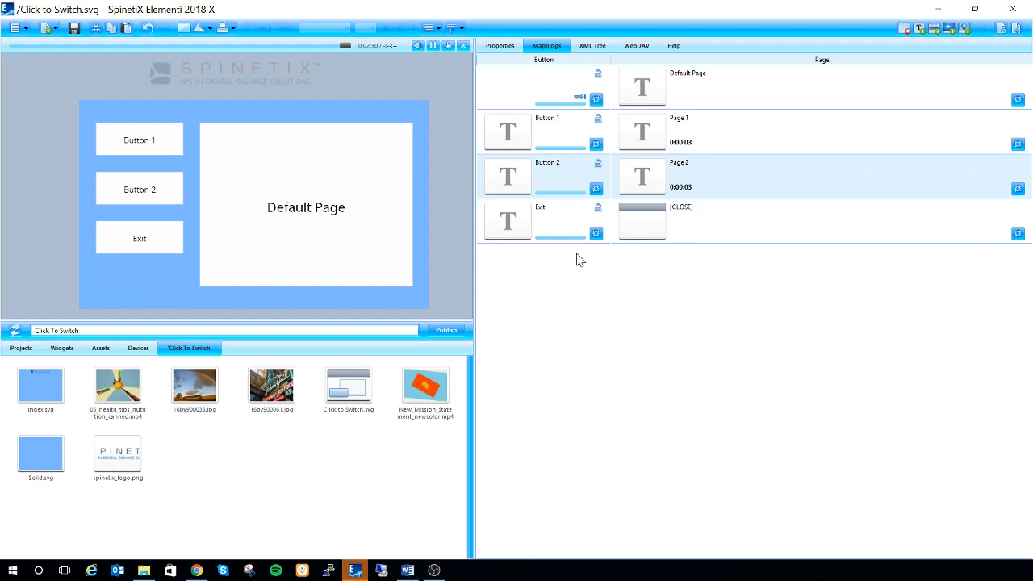
right_click(569, 181)
click(588, 307)
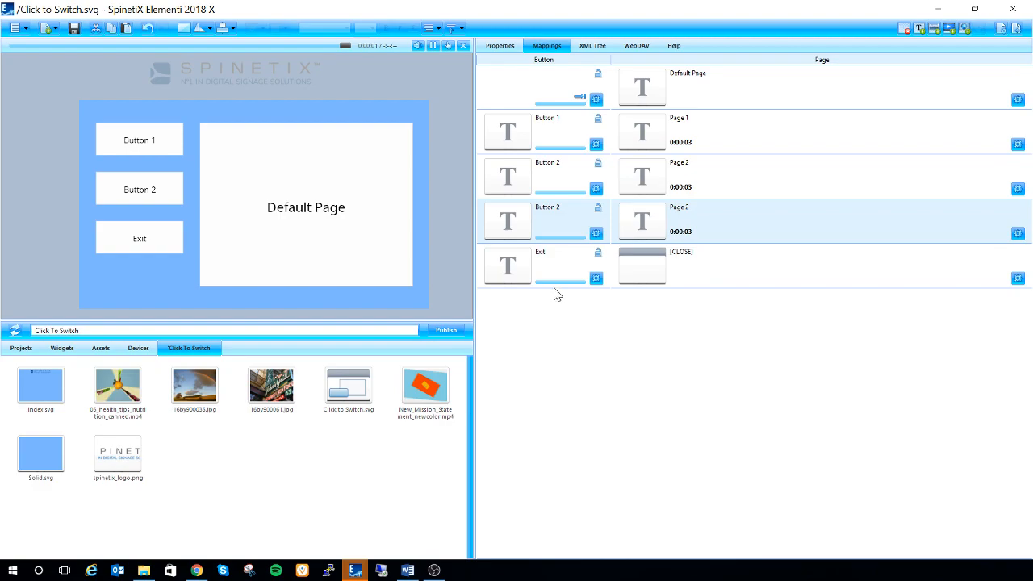
Place the duplicated Button 2 below the original one in the preview, with the Exit button moved down beneath it.
click(148, 187)
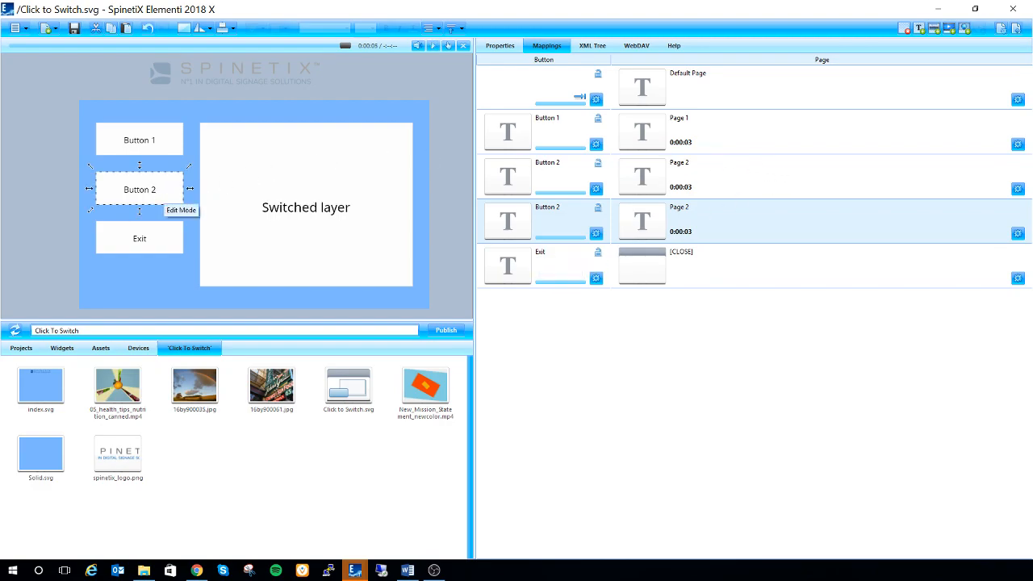
drag(167, 168, 156, 248)
click(535, 284)
click(167, 226)
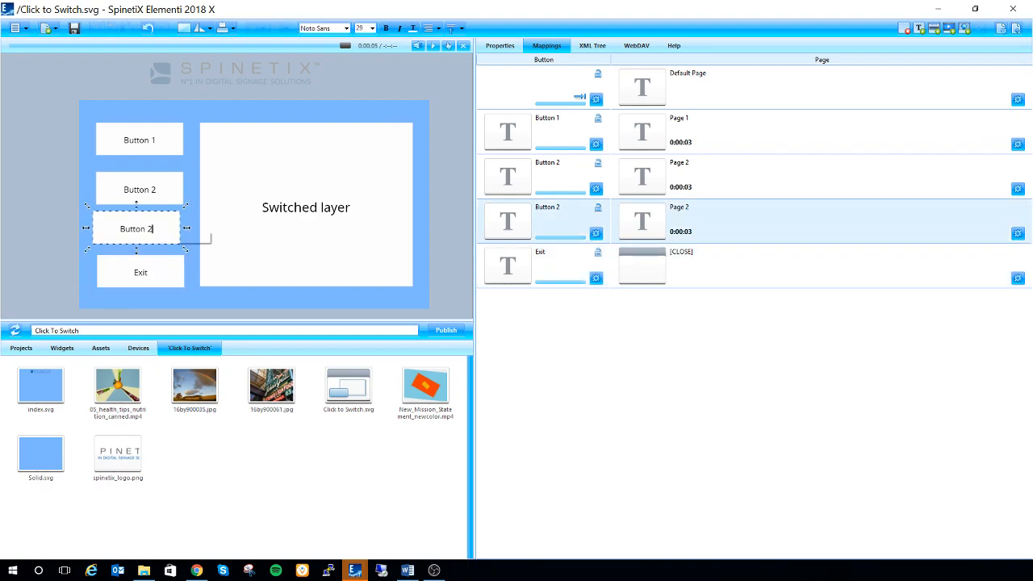
drag(161, 211, 163, 215)
Nudge the Exit button down and the upper Button 2 up to even out the spacing of the four buttons.
double_click(144, 273)
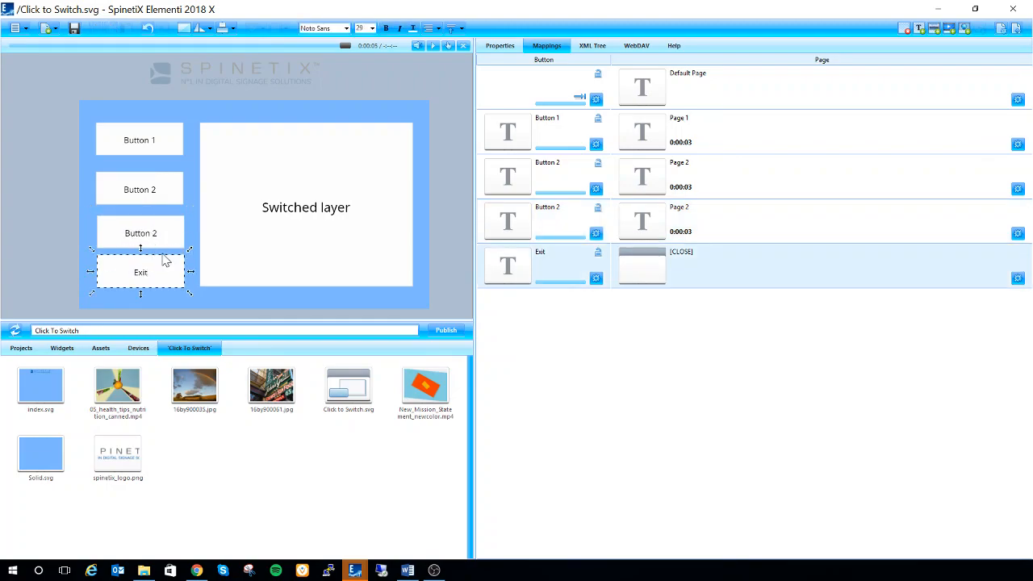
click(162, 255)
drag(162, 255, 162, 260)
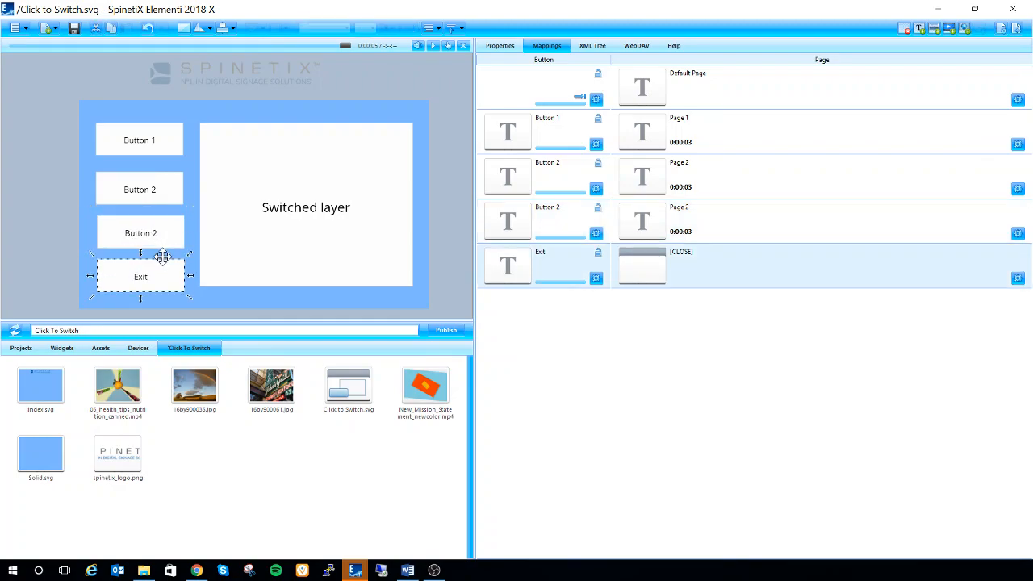
click(591, 373)
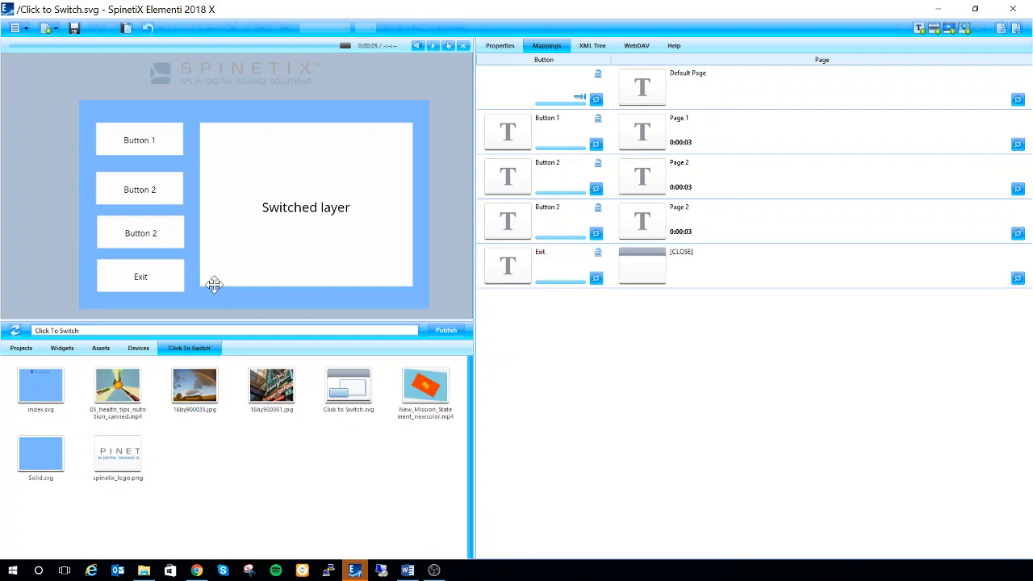
drag(143, 170, 143, 168)
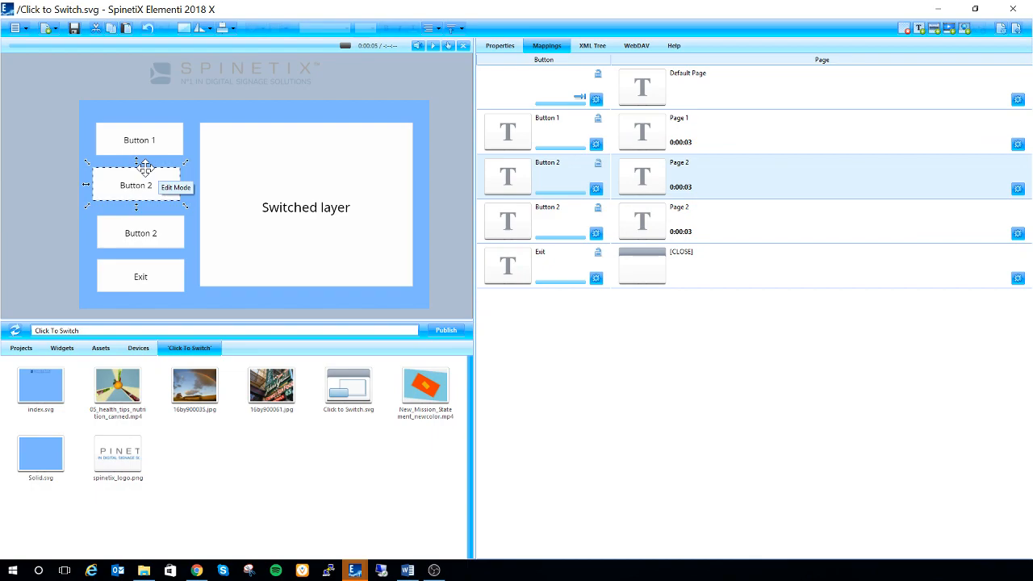
double_click(153, 231)
click(593, 331)
click(653, 389)
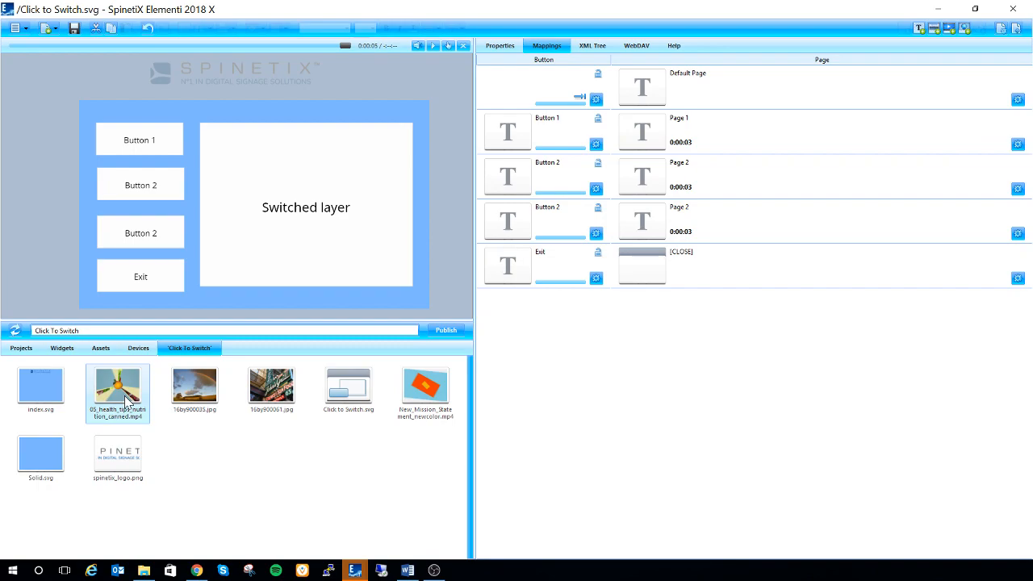
Assign 05_health_tips_nutrition_canned.mp4 to the default page and 16by900035.jpg to the Button 1 page.
click(424, 404)
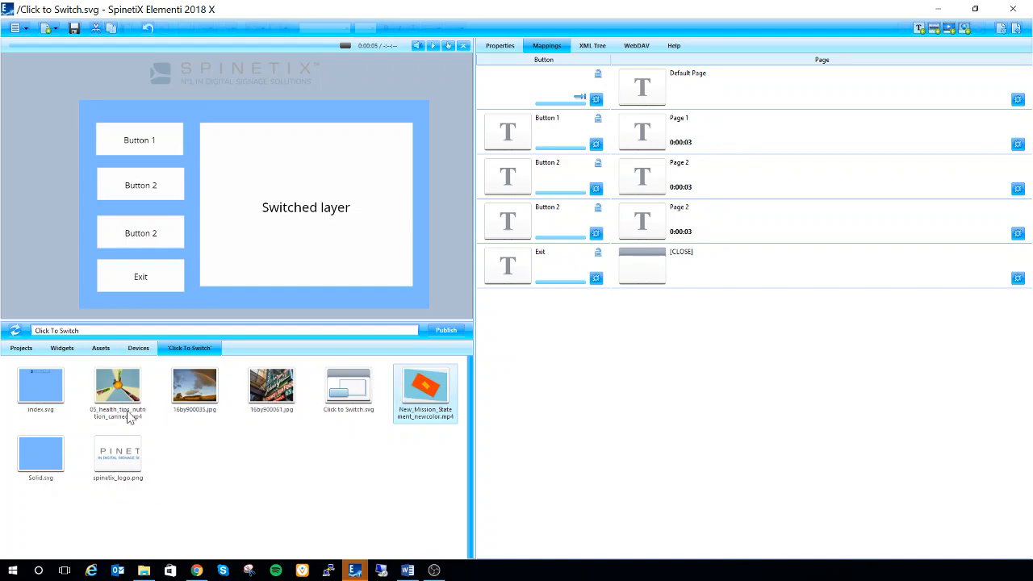
drag(121, 397, 717, 91)
drag(715, 90, 702, 98)
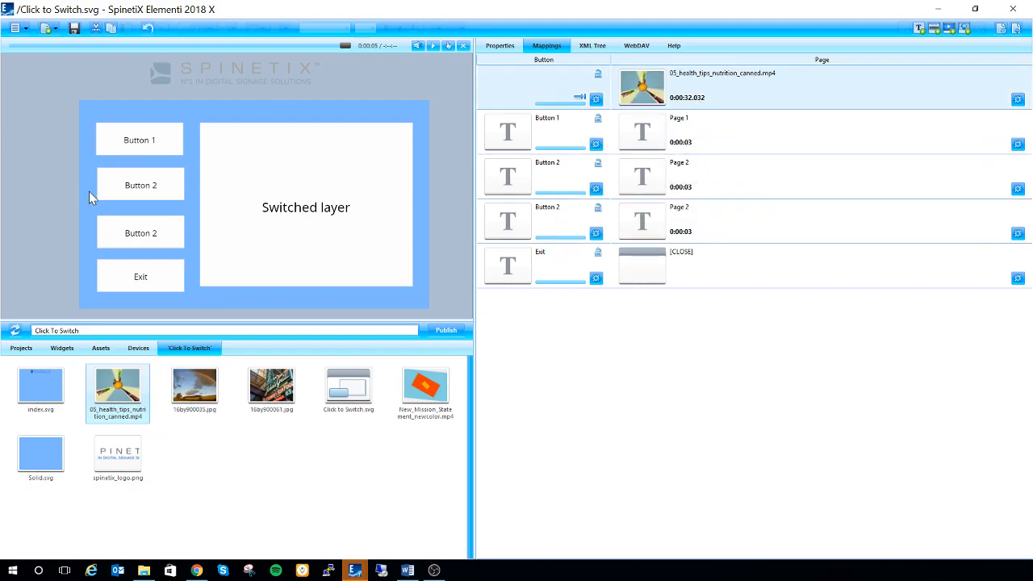
click(684, 142)
drag(198, 402, 708, 136)
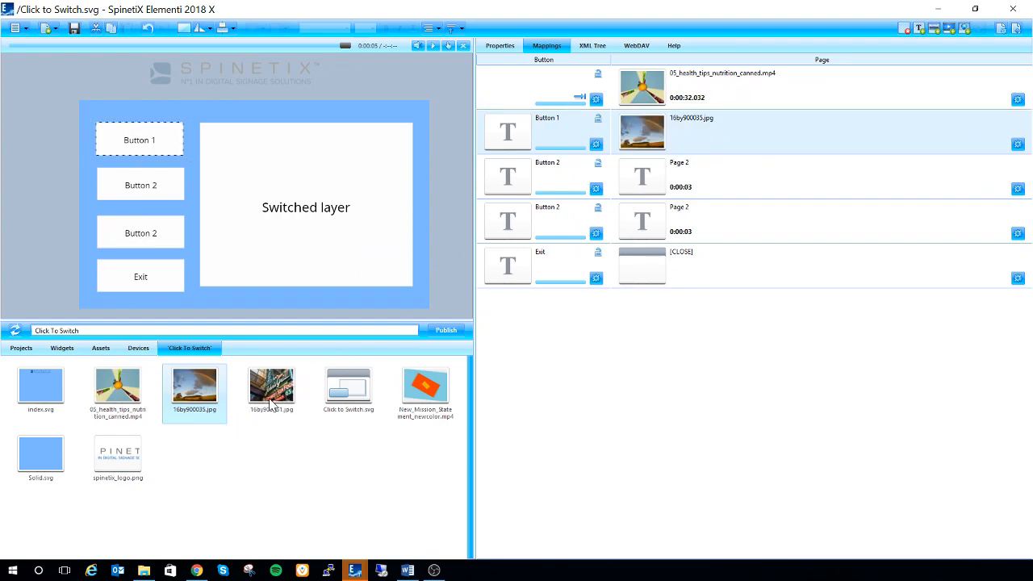
Assign New_Mission_Statement_newcolor.mp4 to the upper Button 2 page and 16by900061.jpg to the lower Button 2 page.
click(417, 407)
drag(431, 390, 716, 177)
click(272, 411)
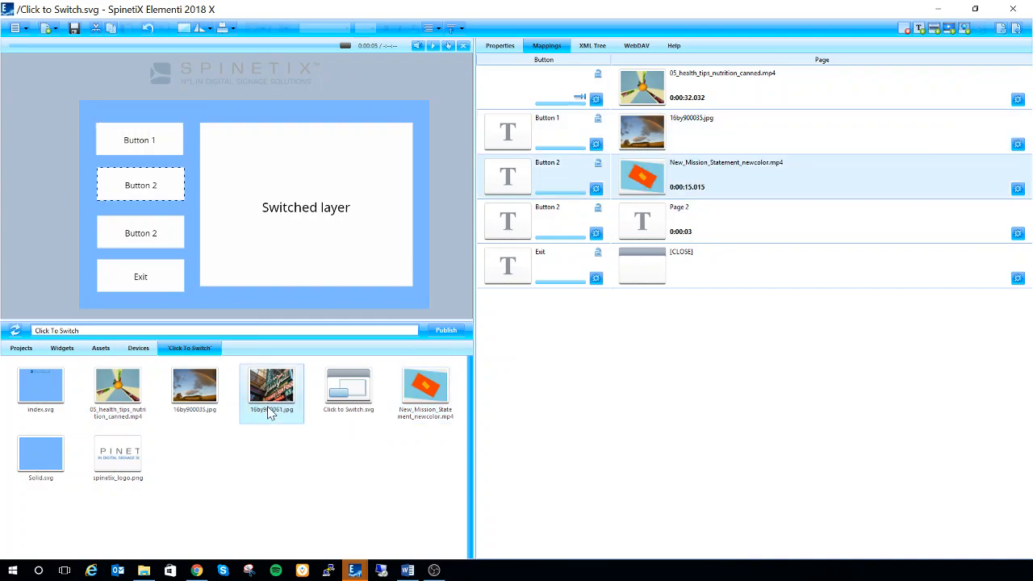
click(563, 221)
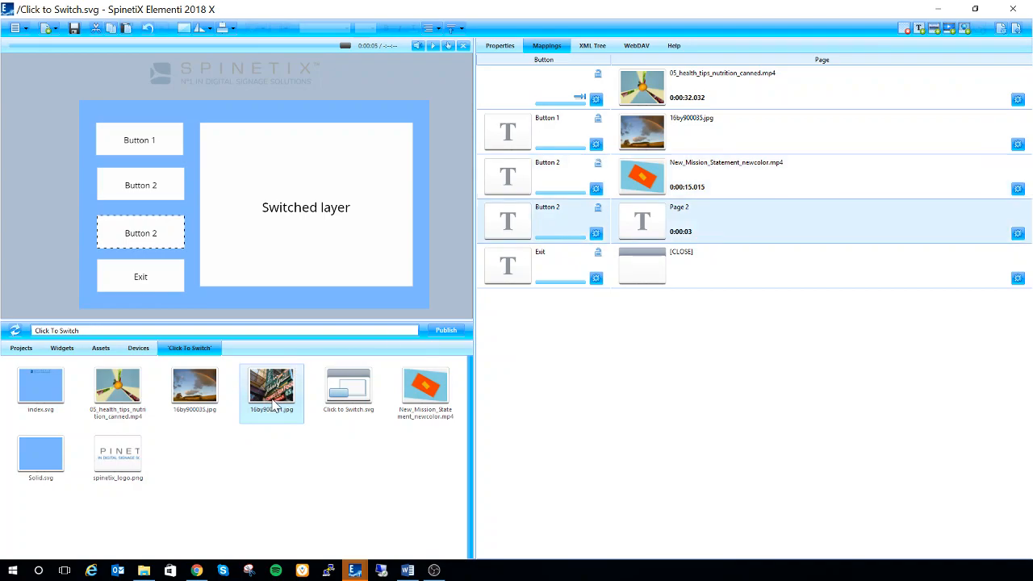
drag(296, 393, 722, 229)
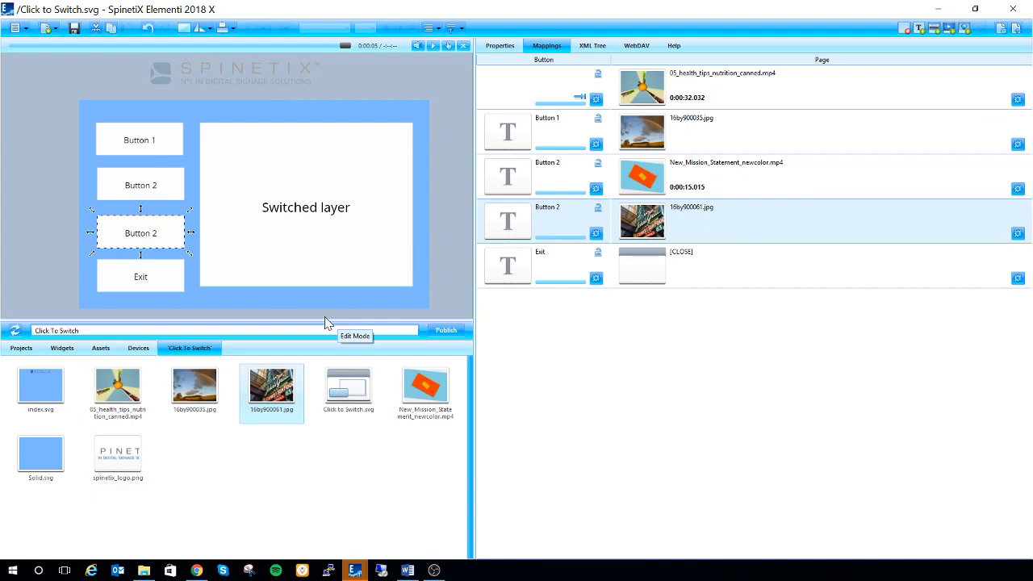
click(566, 145)
click(544, 184)
click(549, 231)
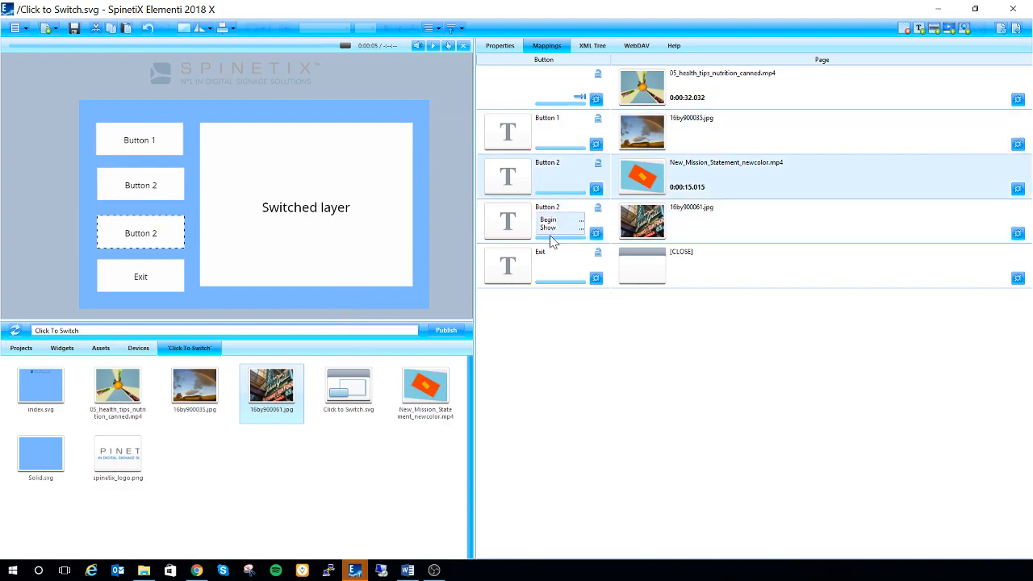
click(556, 184)
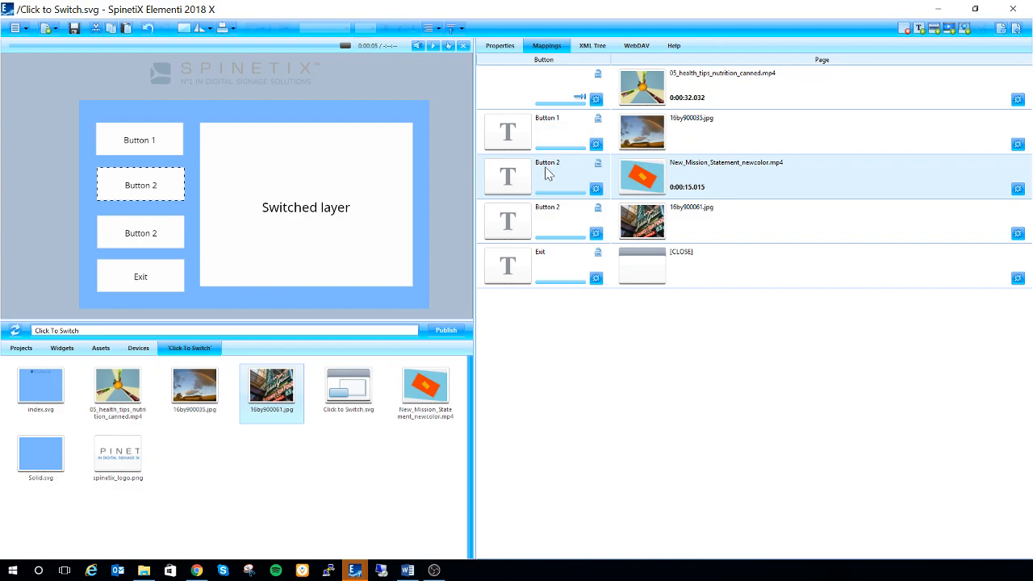
click(550, 232)
click(564, 179)
Change the text of Button 1 to Rainbow in its layer properties.
click(560, 148)
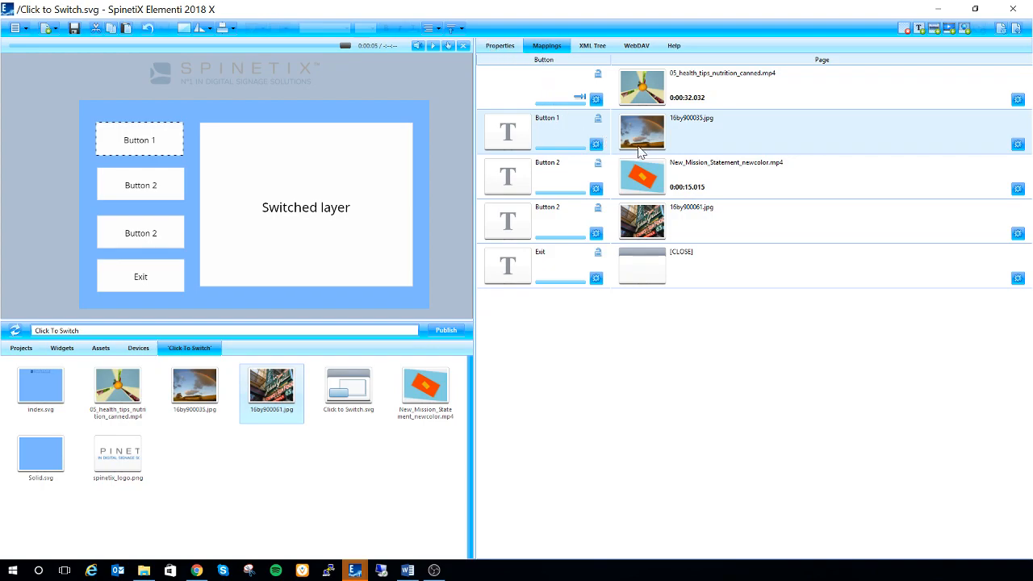
click(596, 145)
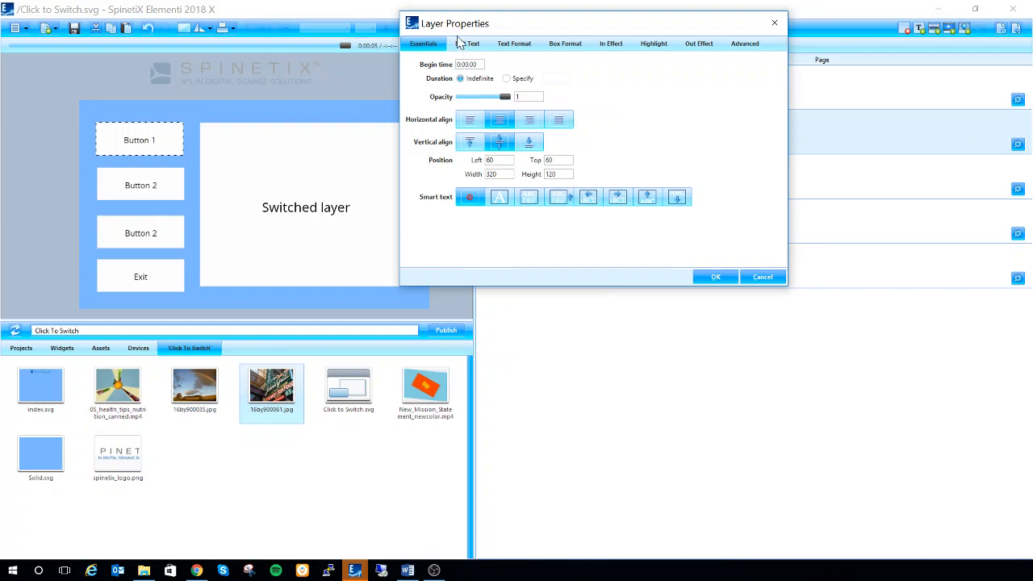
click(465, 44)
drag(462, 81, 136, 54)
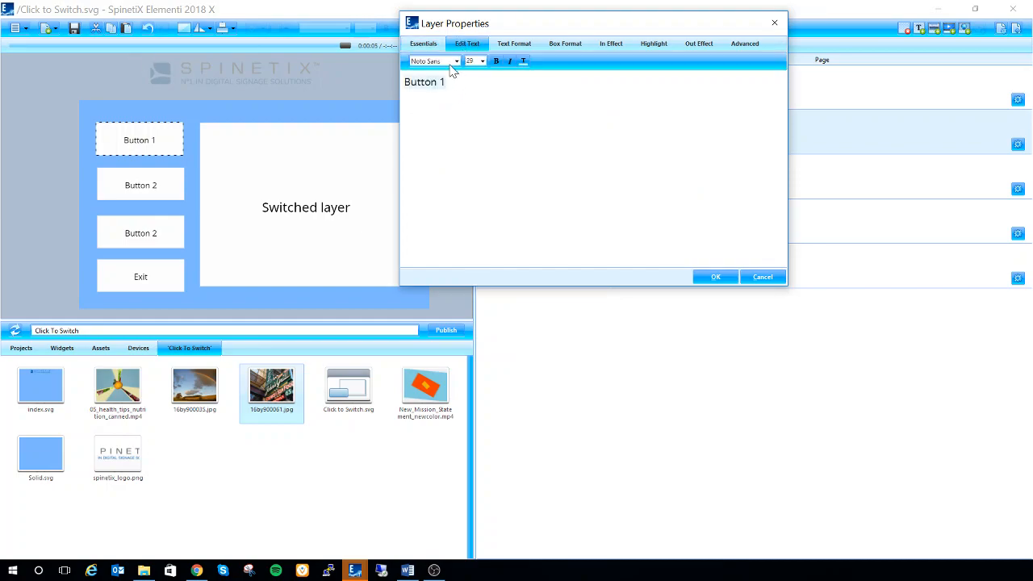
key(BackSpace)
click(717, 278)
Change the text of the upper Button 2 to New Mission Statement.
click(568, 176)
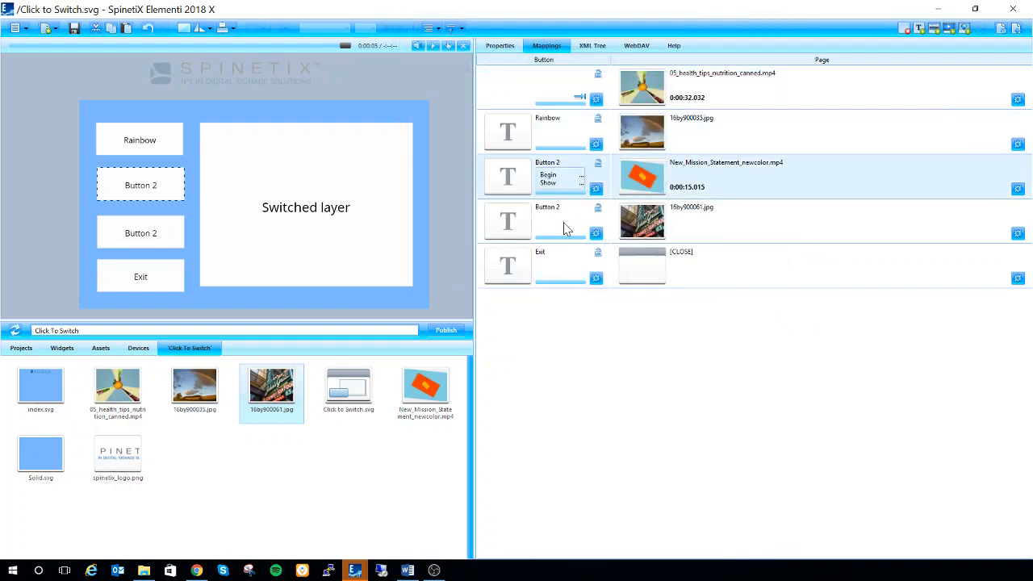
click(596, 189)
click(465, 86)
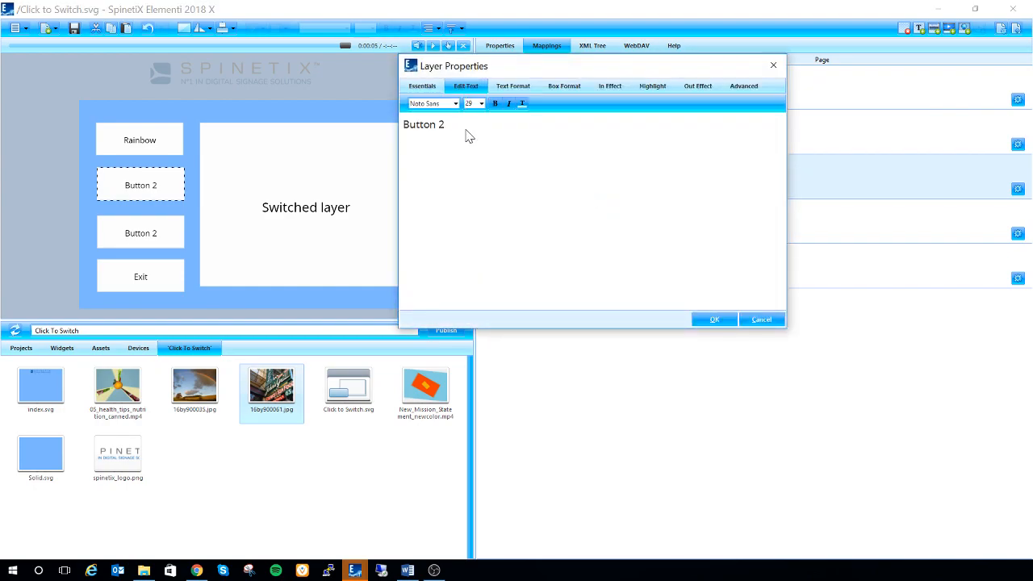
text(New Misson)
key(BackSpace)
text(ion Statement)
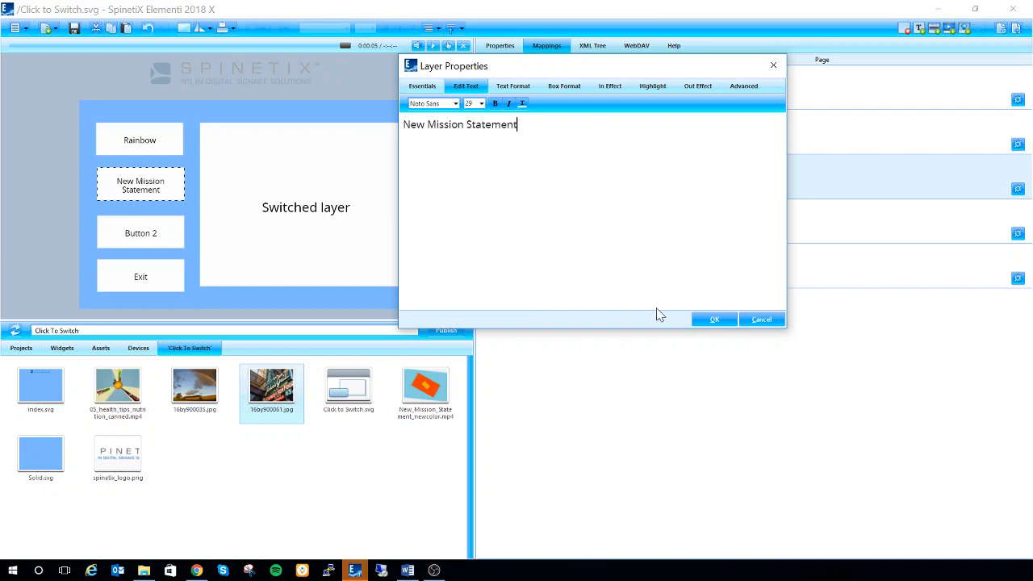
click(710, 318)
Change the text of the remaining Button 2 to Sign.
click(568, 225)
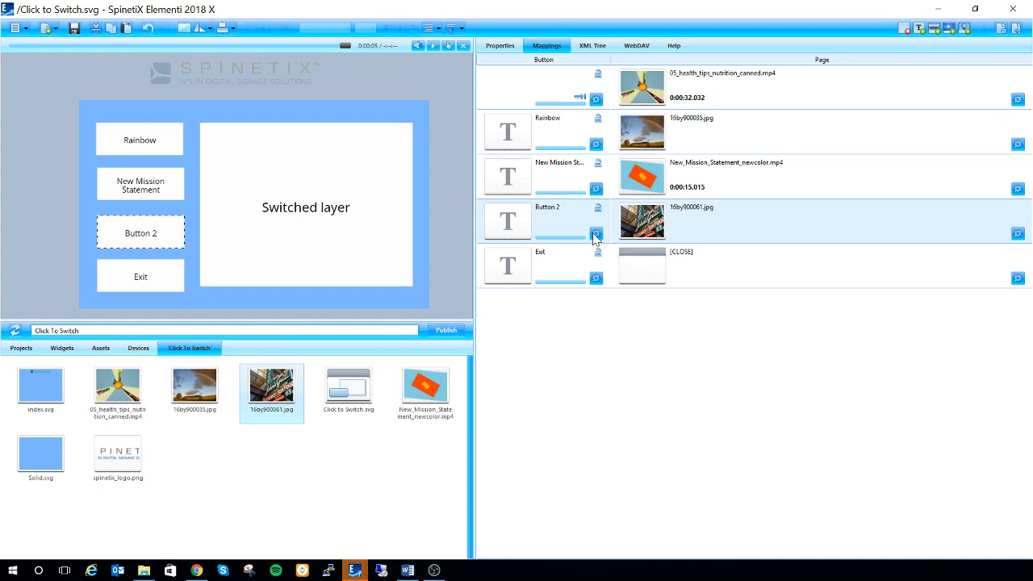
click(595, 235)
click(471, 133)
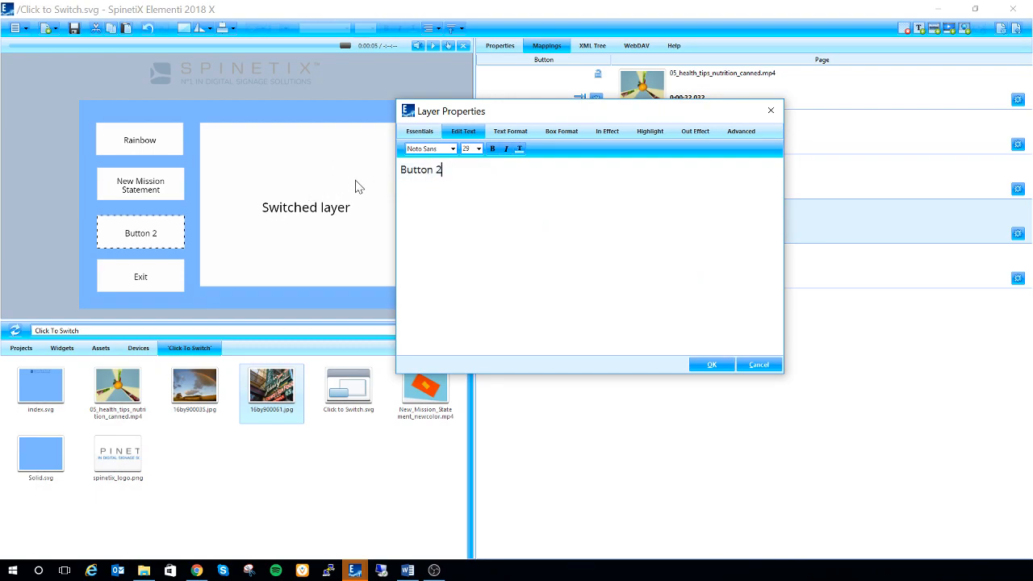
text(\)
key(BackSpace)
key(BackSpace)
key(BackSpace)
key(BackSpace)
key(BackSpace)
key(BackSpace)
key(BackSpace)
key(BackSpace)
key(BackSpace)
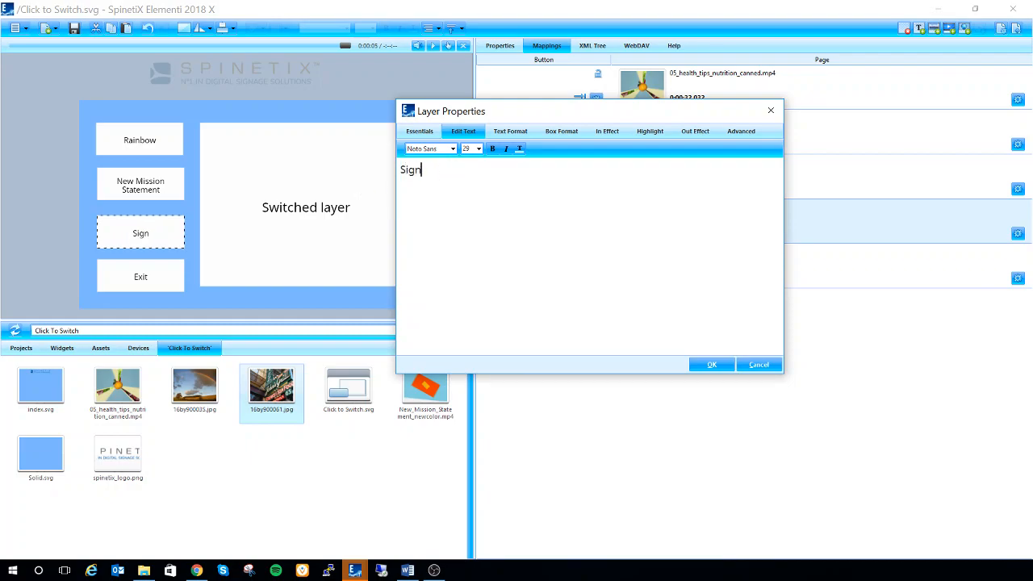
click(712, 364)
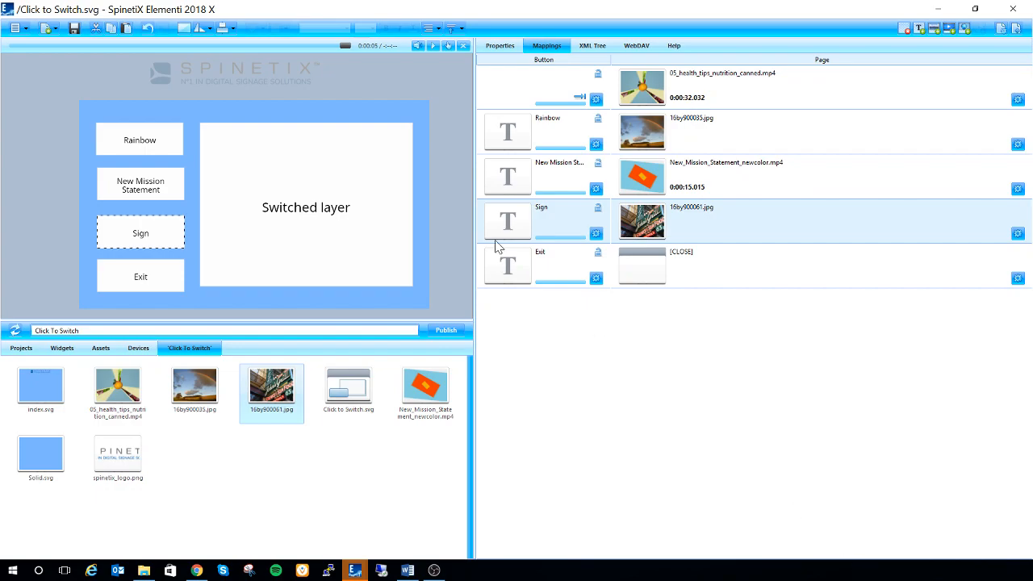
Save Click to Switch.svg and return to the parent index.svg with the preview playing.
click(75, 31)
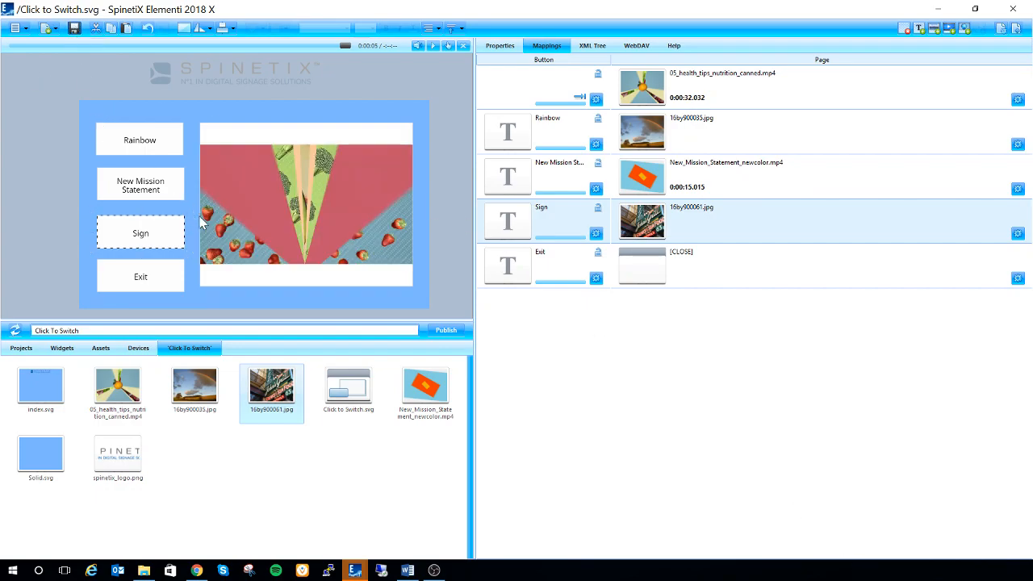
click(450, 46)
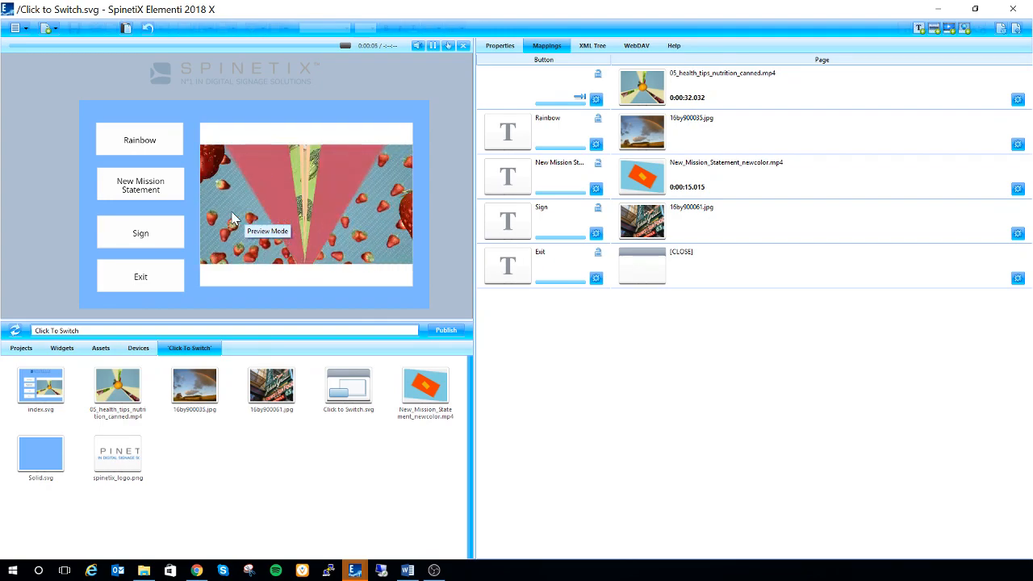
click(1018, 30)
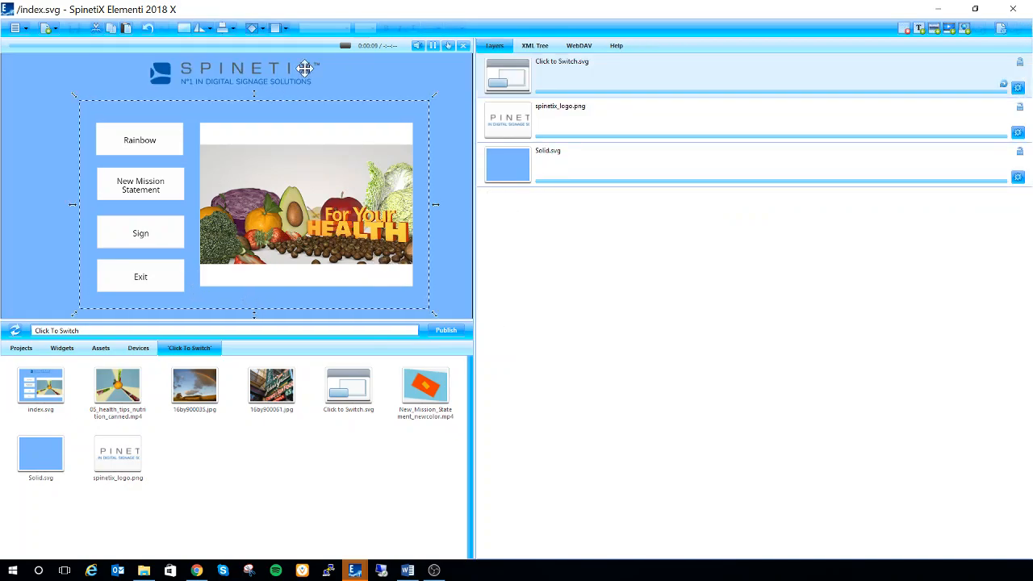
Test the Rainbow, New Mission Statement, Sign and Exit buttons in the preview's interactive mode.
click(445, 46)
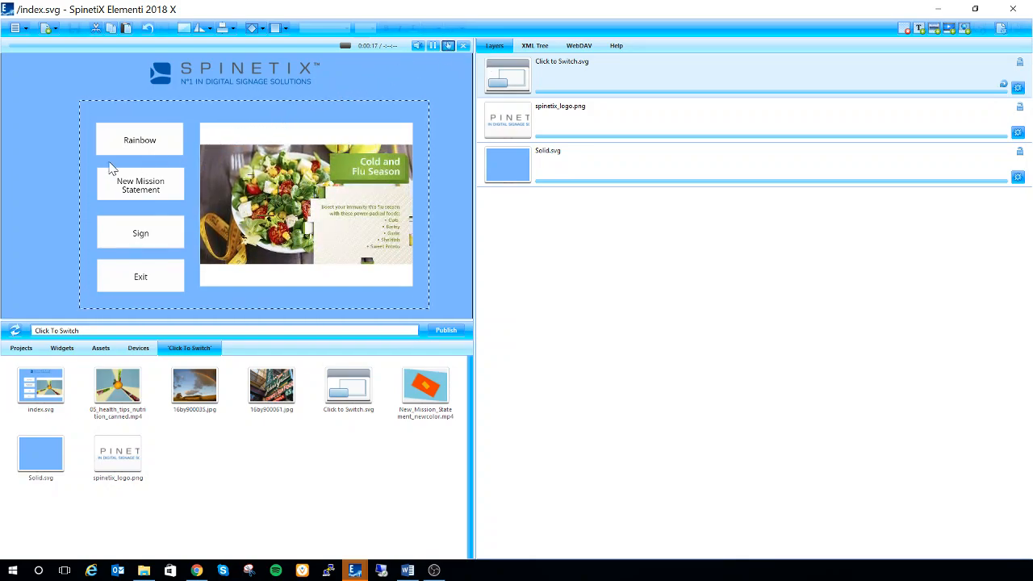
click(151, 146)
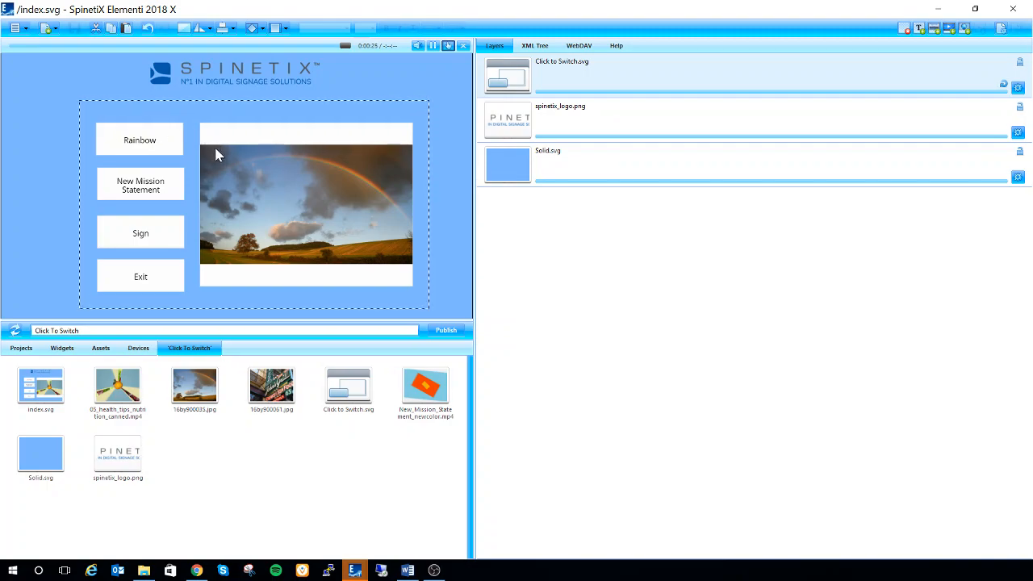
click(136, 190)
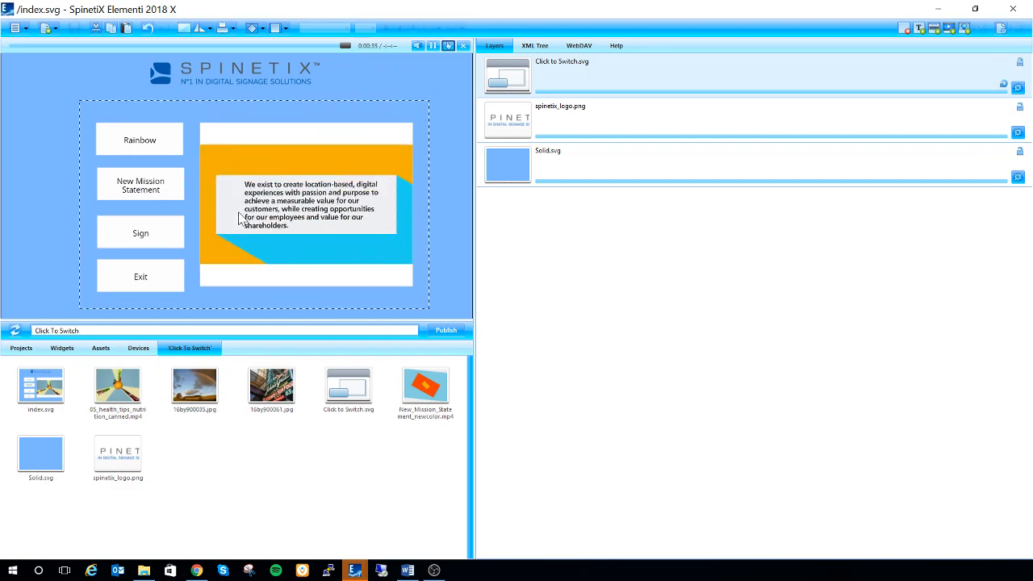
click(158, 234)
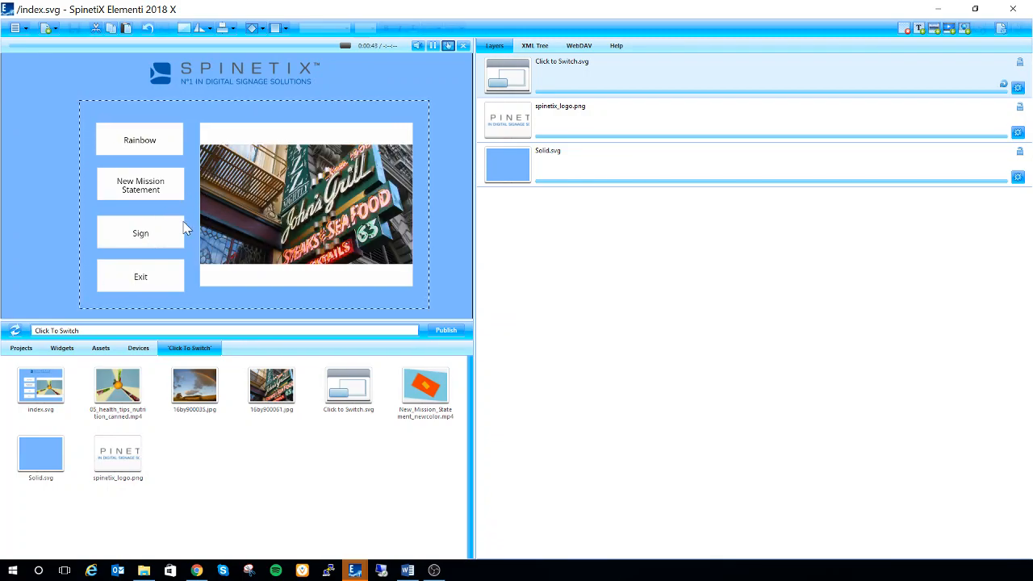
click(141, 280)
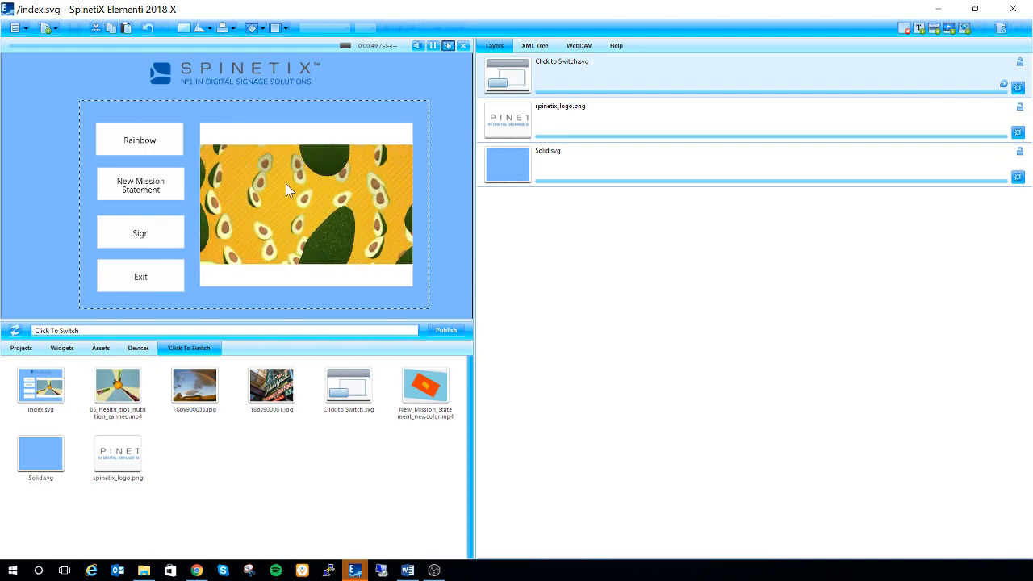